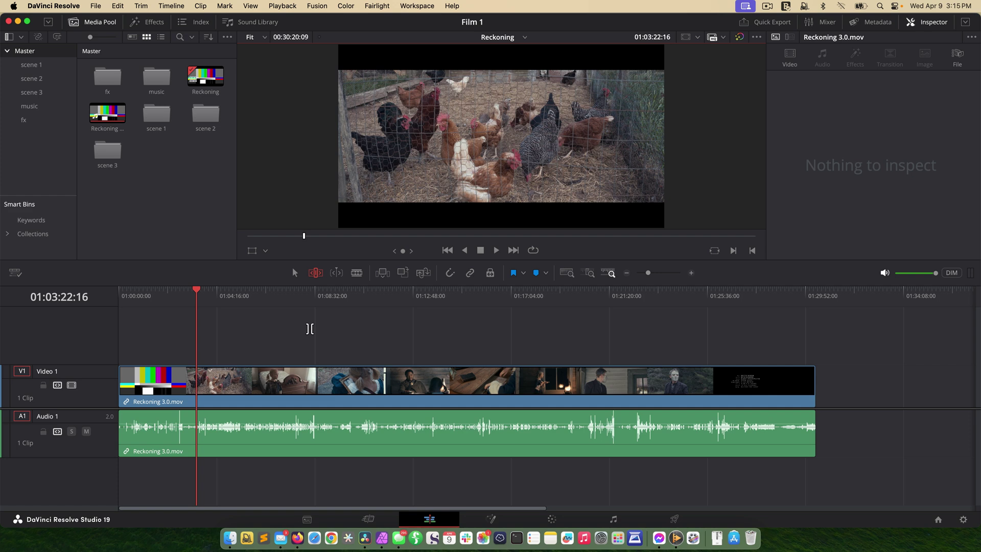
Open the Project Manager and toggle the Project Libraries sidebar off and back on.
{"action": "key", "text": "shift+1"}
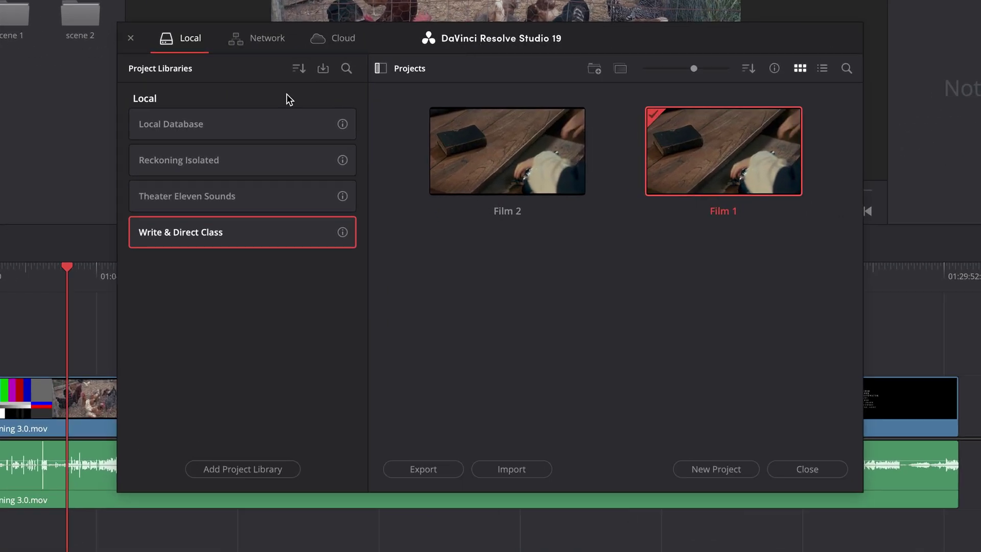
{"action": "left_click", "coordinate": [381, 68]}
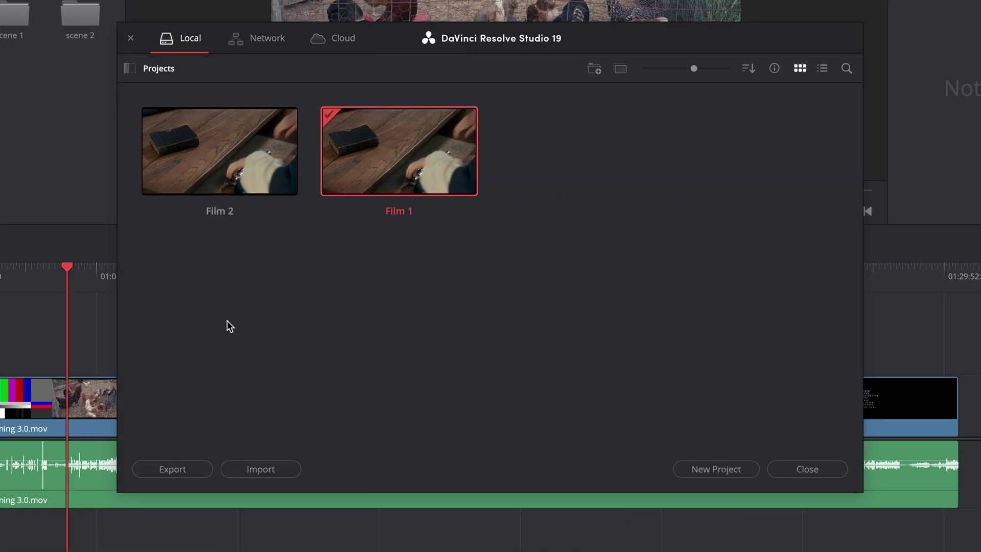
{"action": "left_click", "coordinate": [129, 68]}
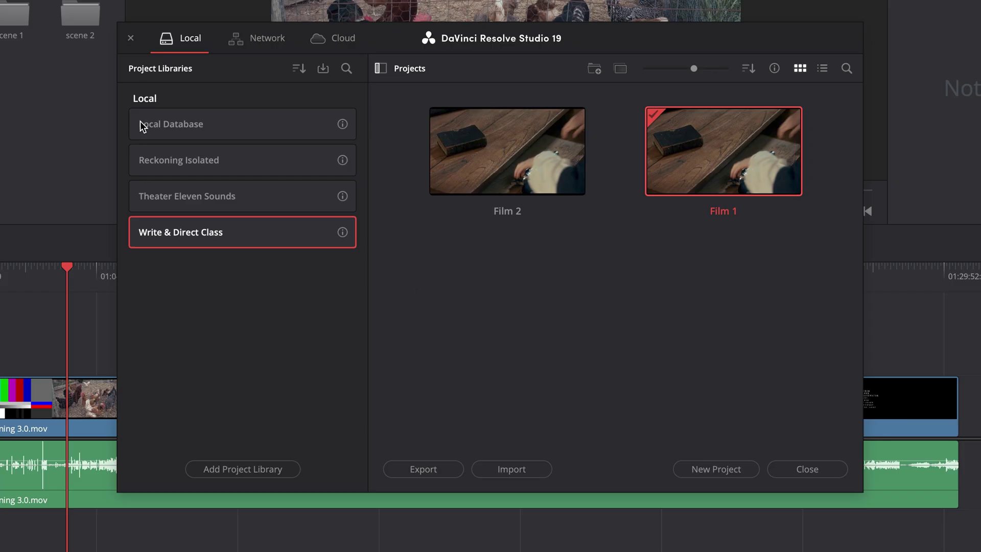
Select the Local Database library and reveal its files in Finder.
{"action": "left_click", "coordinate": [242, 123]}
{"action": "scroll", "coordinate": [613, 188], "scroll_direction": "down", "scroll_amount": 4}
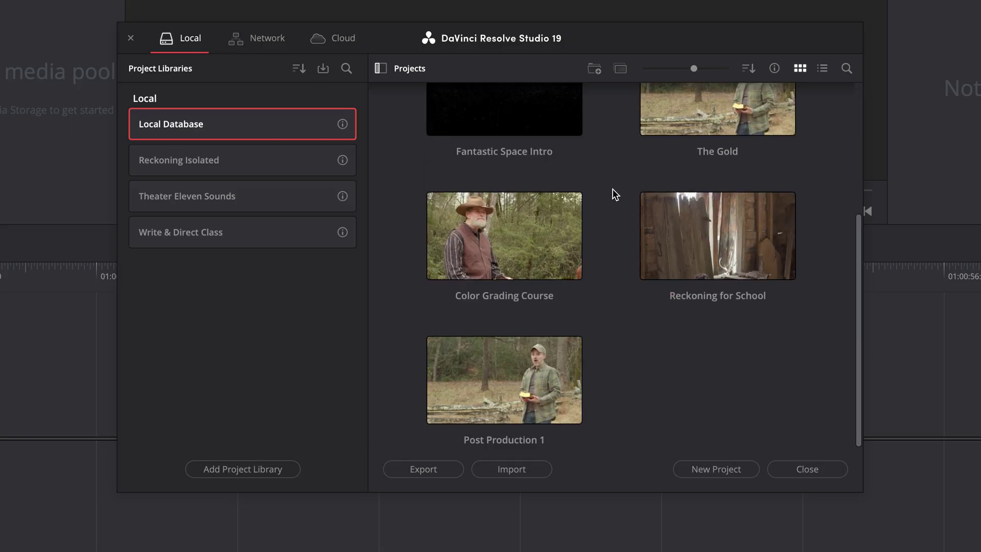
{"action": "scroll", "coordinate": [610, 188], "scroll_direction": "up", "scroll_amount": 4}
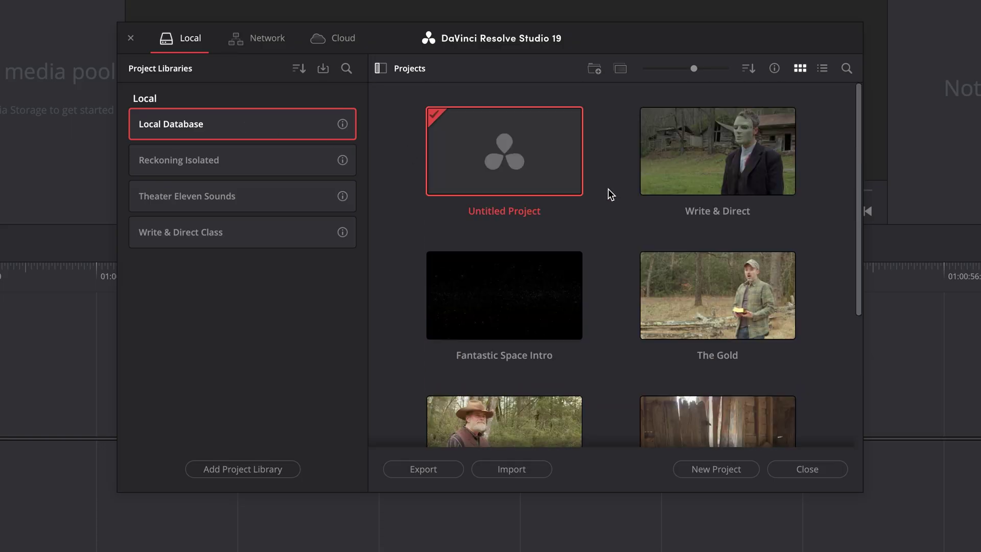
{"action": "left_click", "coordinate": [342, 124]}
{"action": "left_click", "coordinate": [182, 235]}
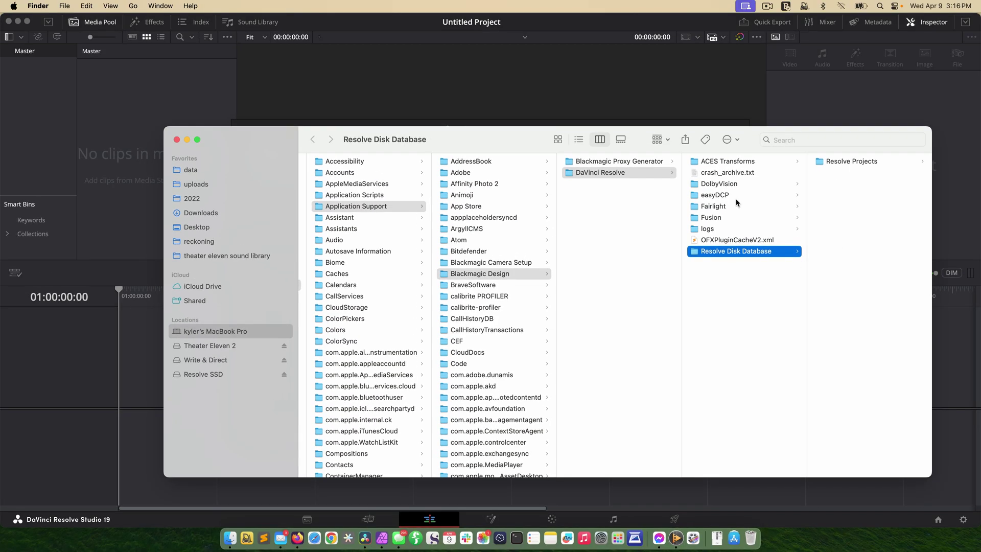
{"action": "scroll", "coordinate": [838, 187], "scroll_direction": "right", "scroll_amount": 2}
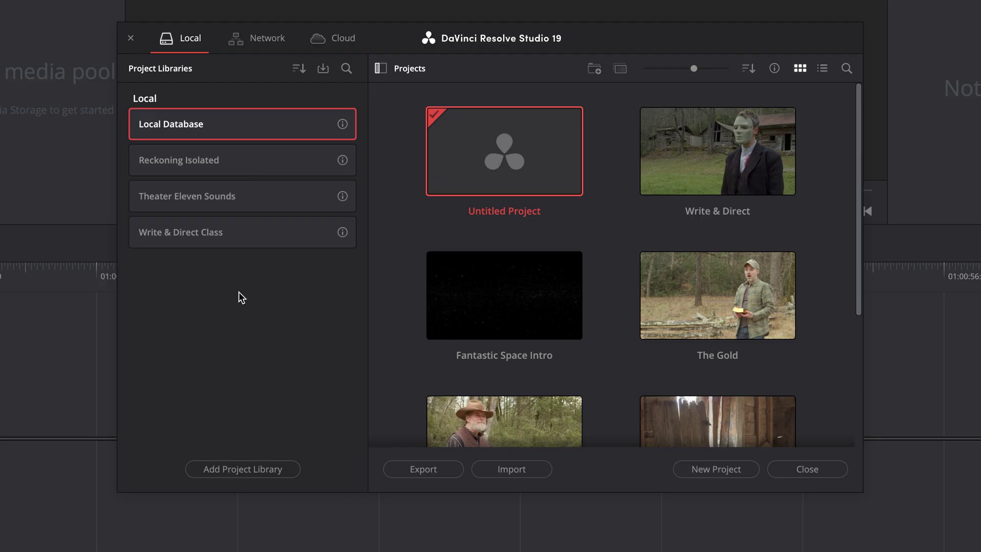
Show the Reckoning Isolated library, listing Reckoning and Reckoning v2 Timeline.
{"action": "left_click", "coordinate": [189, 161]}
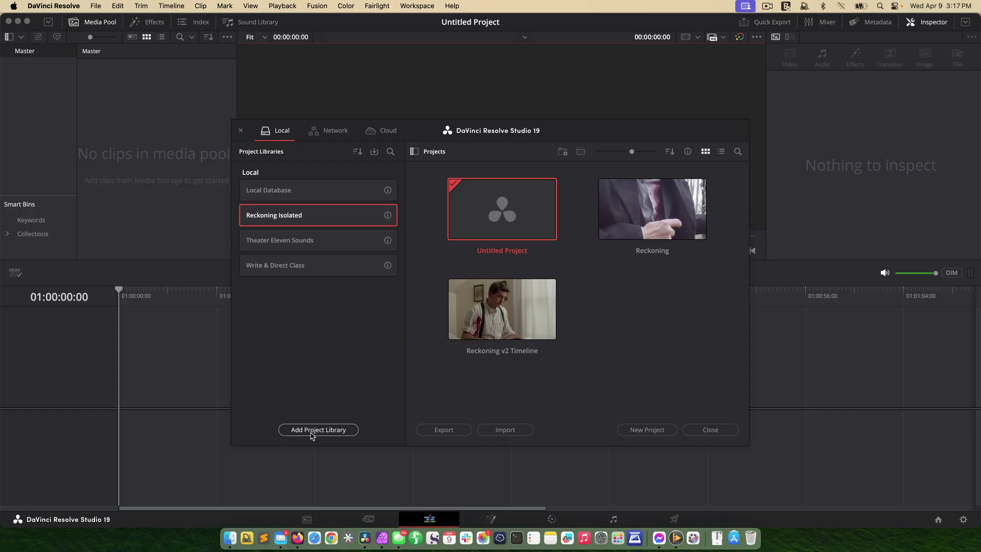
Create 'New Library' stored in a new Test folder at /Volumes/Resolve SSD/Test.
{"action": "left_click", "coordinate": [312, 434]}
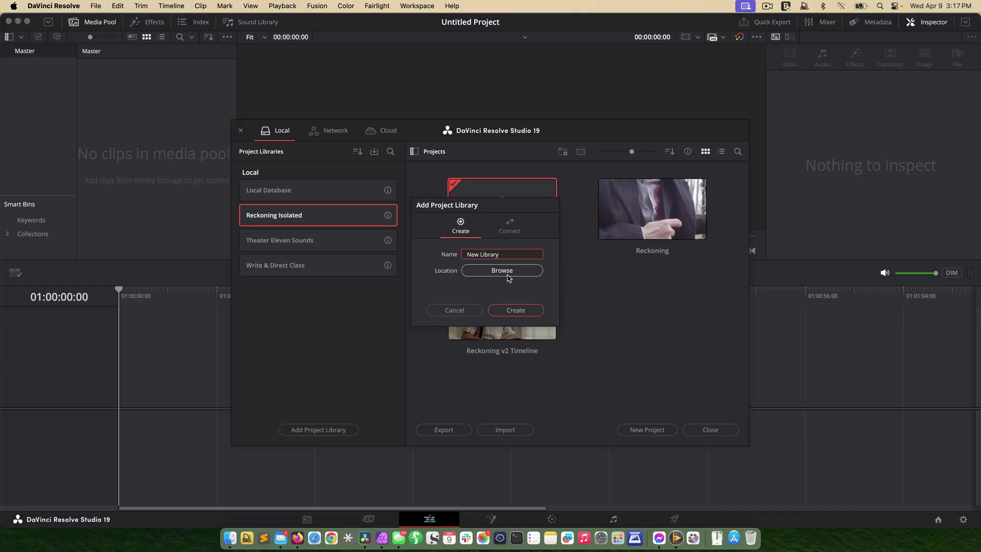
{"action": "left_click", "coordinate": [499, 272]}
{"action": "key", "text": "super+shift+n"}
{"action": "type", "text": "Test"}
{"action": "key", "text": "Return"}
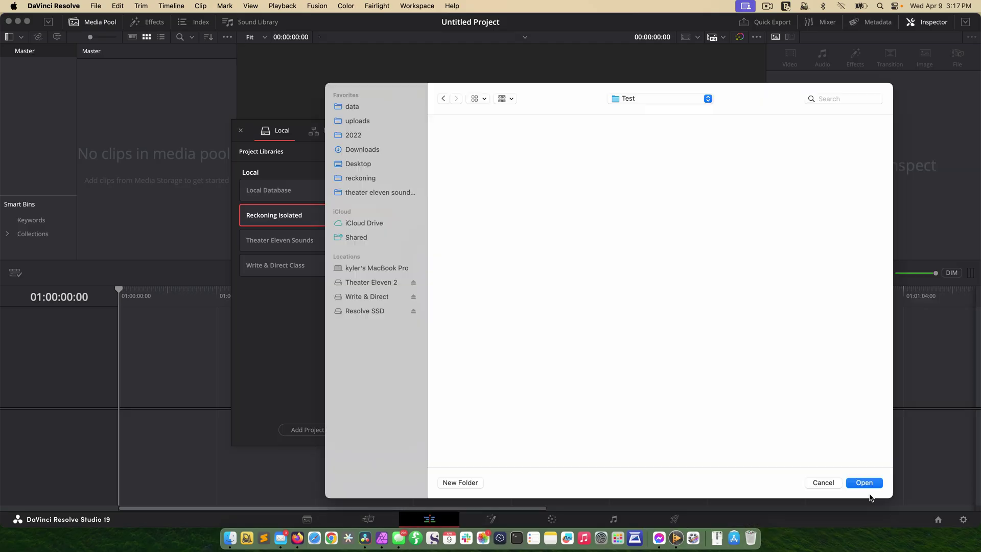
{"action": "left_click", "coordinate": [864, 484]}
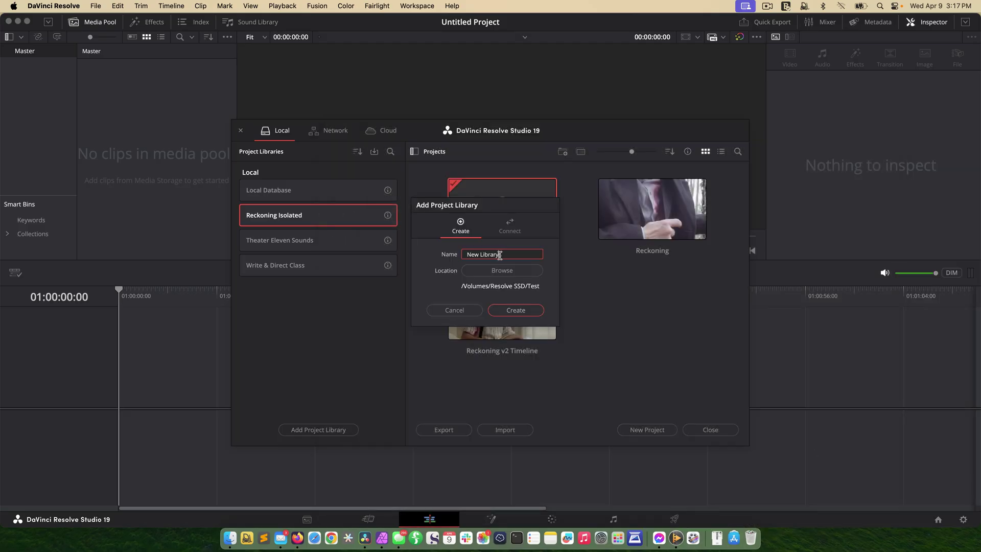
{"action": "left_click", "coordinate": [515, 311]}
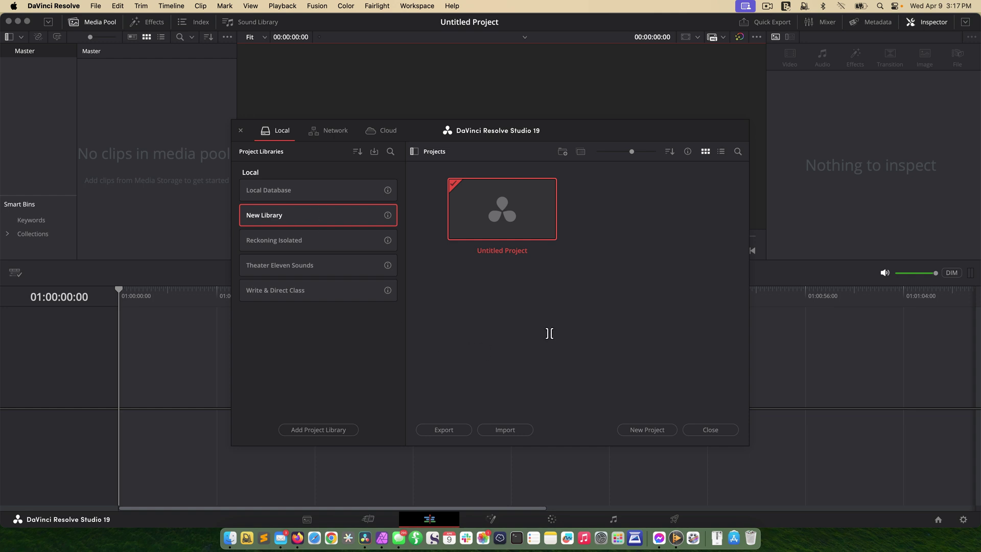
In the Write & Direct Class library, export the Film 1 project.
{"action": "left_click", "coordinate": [292, 290]}
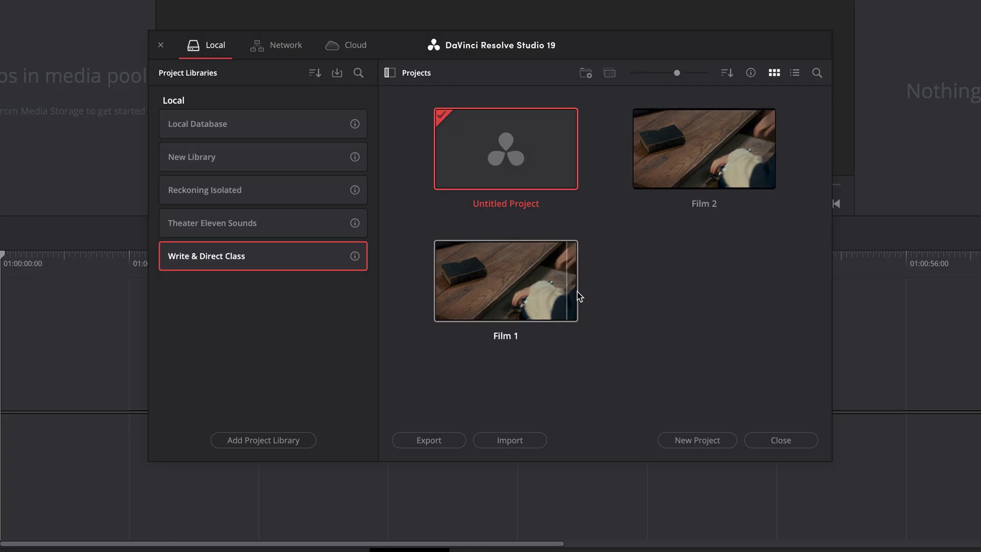
{"action": "right_click", "coordinate": [544, 294]}
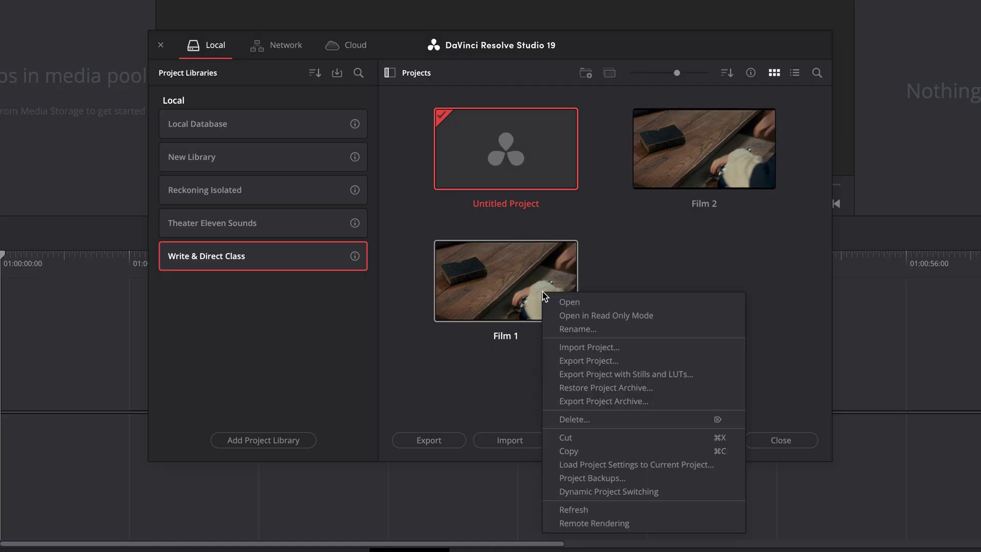
{"action": "left_click", "coordinate": [562, 361]}
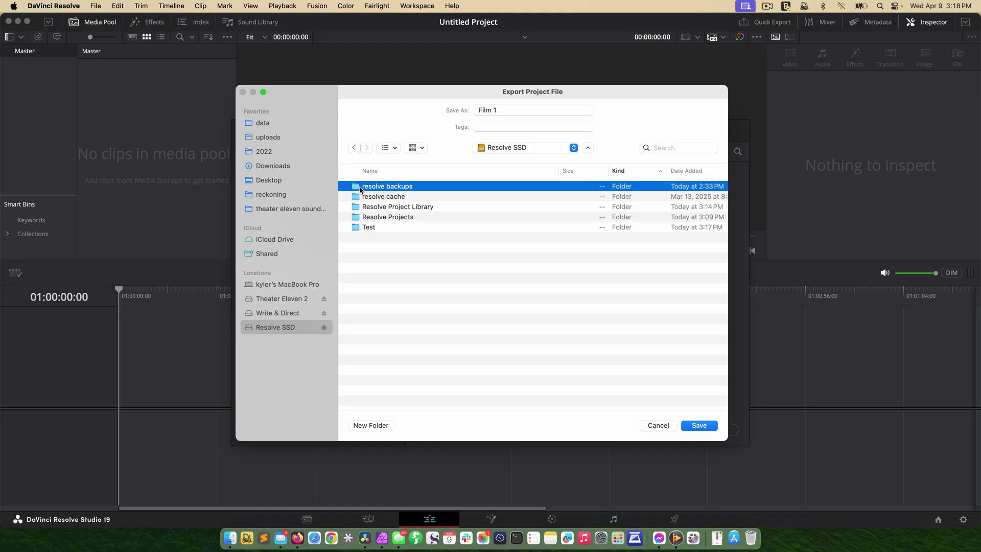
Save the Film 1 export into a new 4-11-2025 folder under resolve backups/film 1.
{"action": "double_click", "coordinate": [362, 188]}
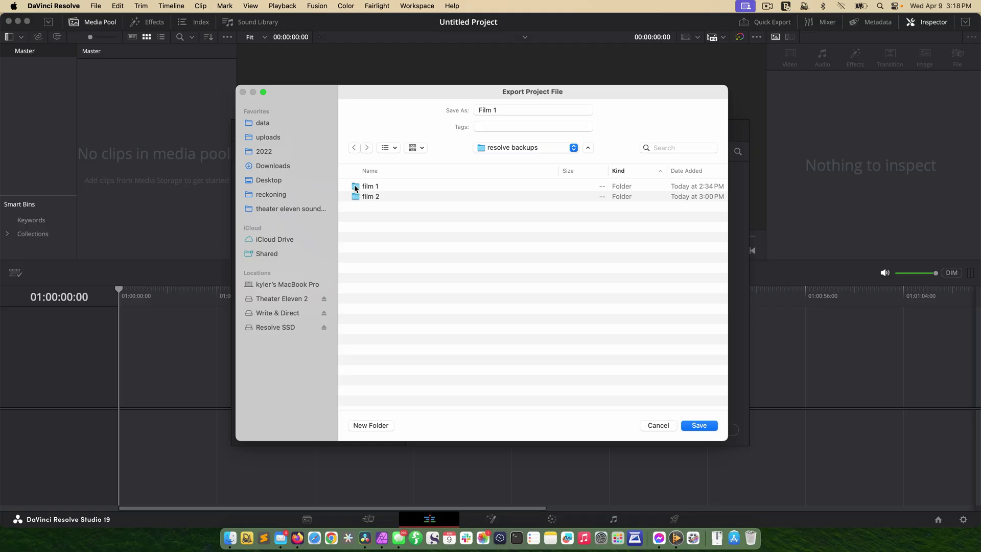
{"action": "double_click", "coordinate": [355, 188]}
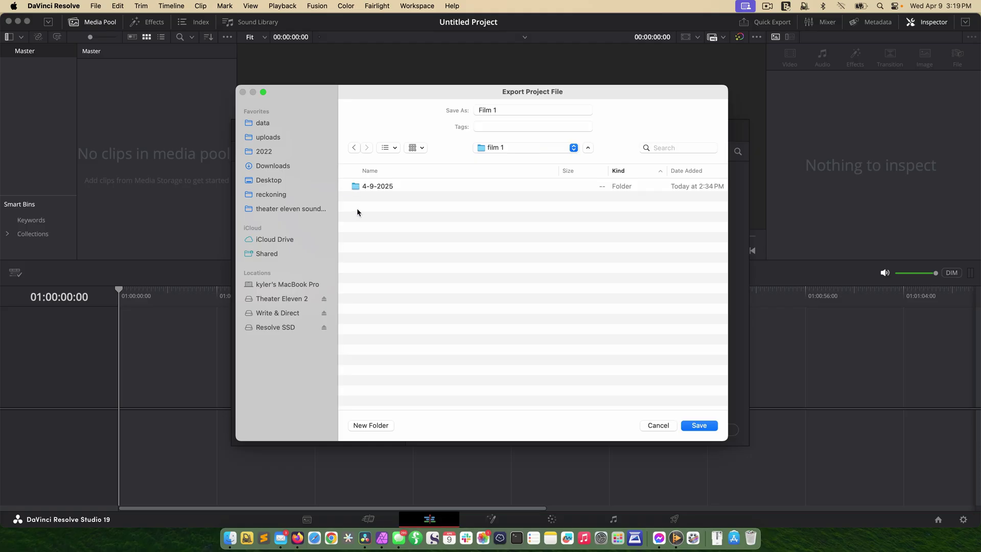
{"action": "key", "text": "super+shift+n"}
{"action": "type", "text": "4-11-2025"}
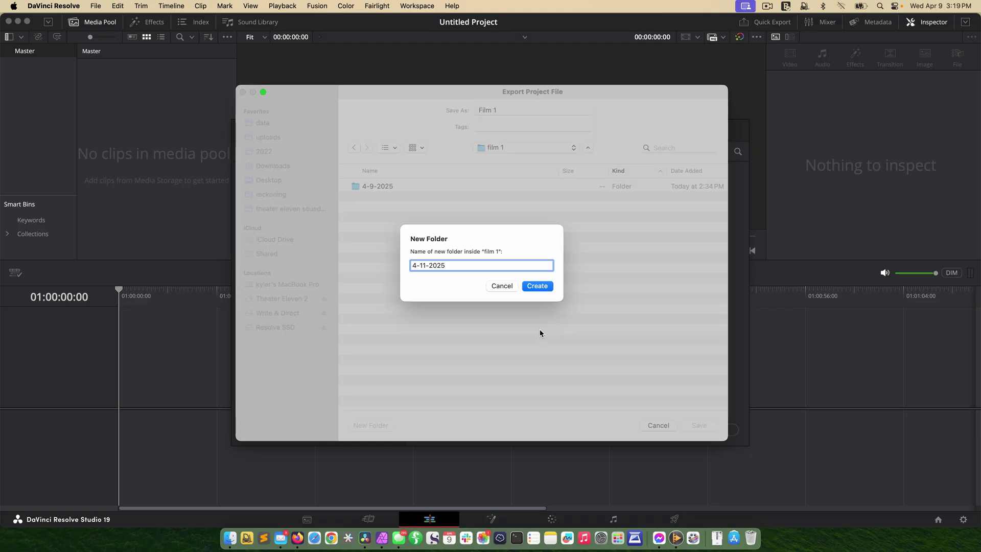
{"action": "left_click", "coordinate": [543, 289]}
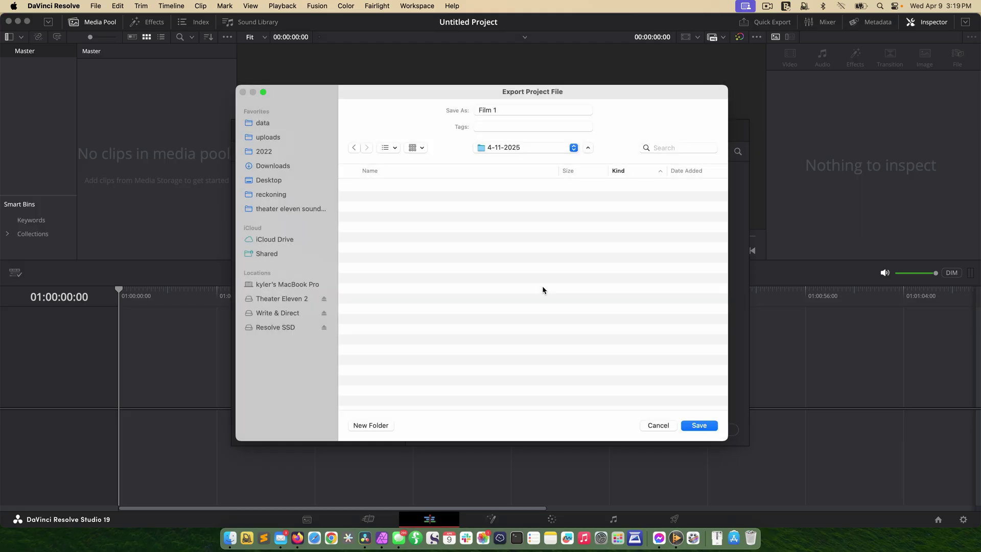
{"action": "left_click", "coordinate": [693, 427]}
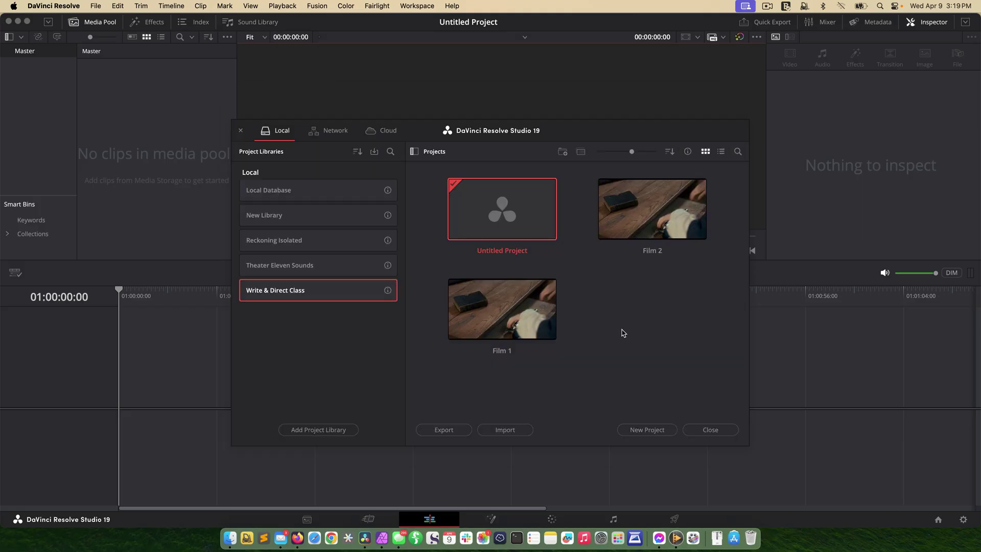
{"action": "left_click", "coordinate": [242, 541]}
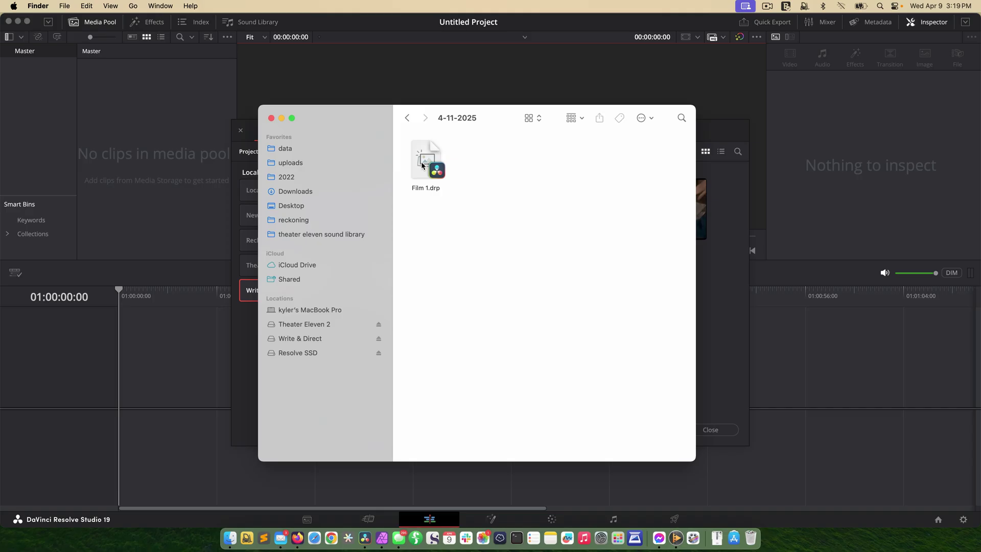
{"action": "left_click", "coordinate": [271, 118]}
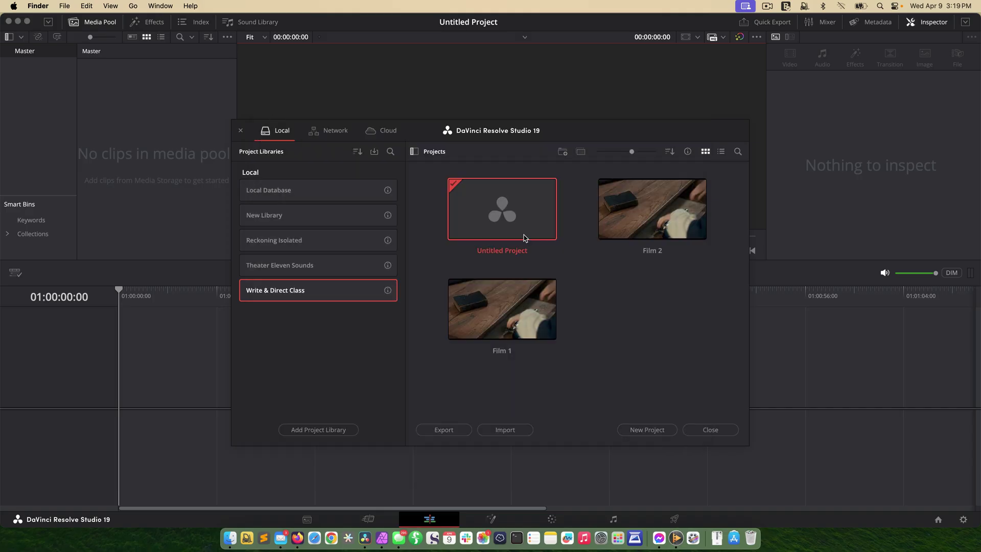
Open Film 1, export its project file, and return to the Project Manager.
{"action": "double_click", "coordinate": [518, 312]}
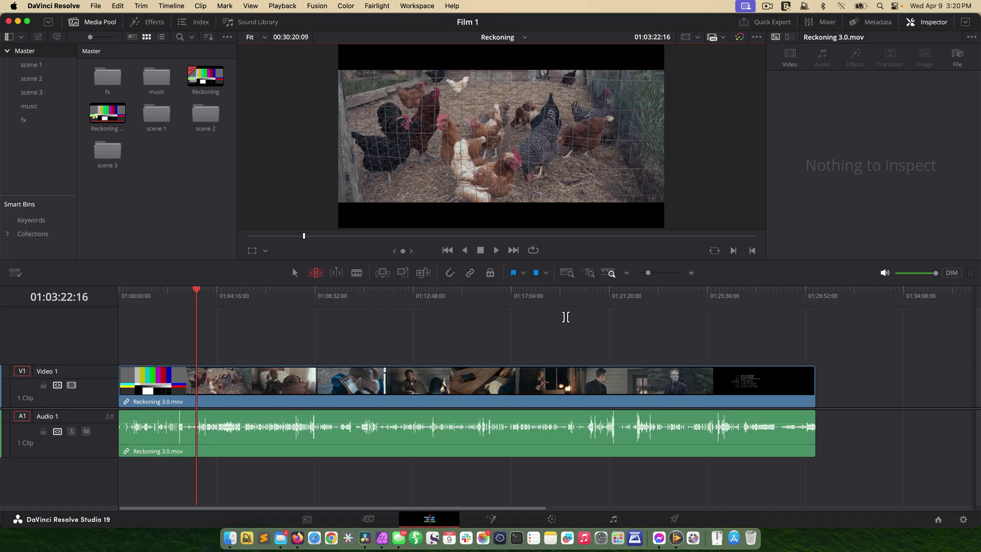
{"action": "key", "text": "super+e"}
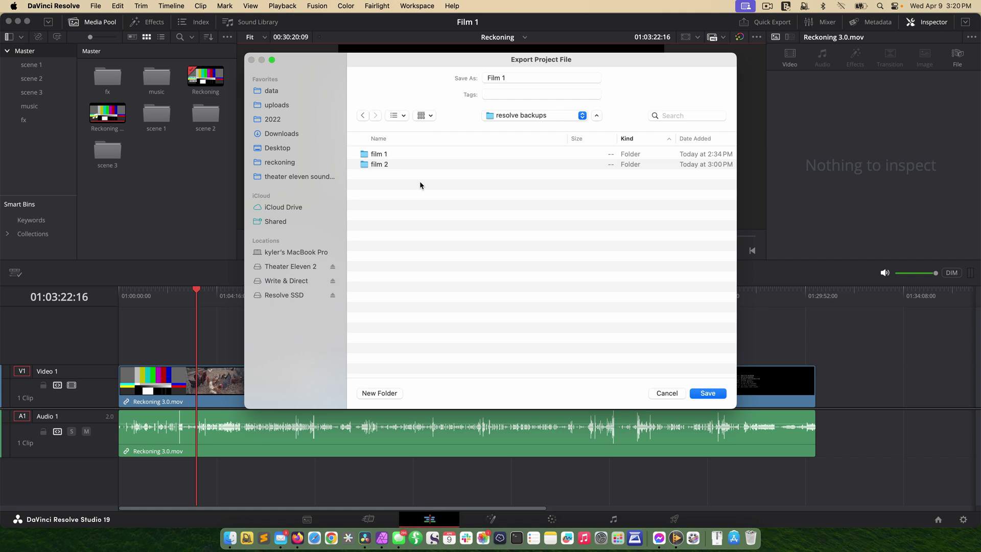
{"action": "key", "text": "Return"}
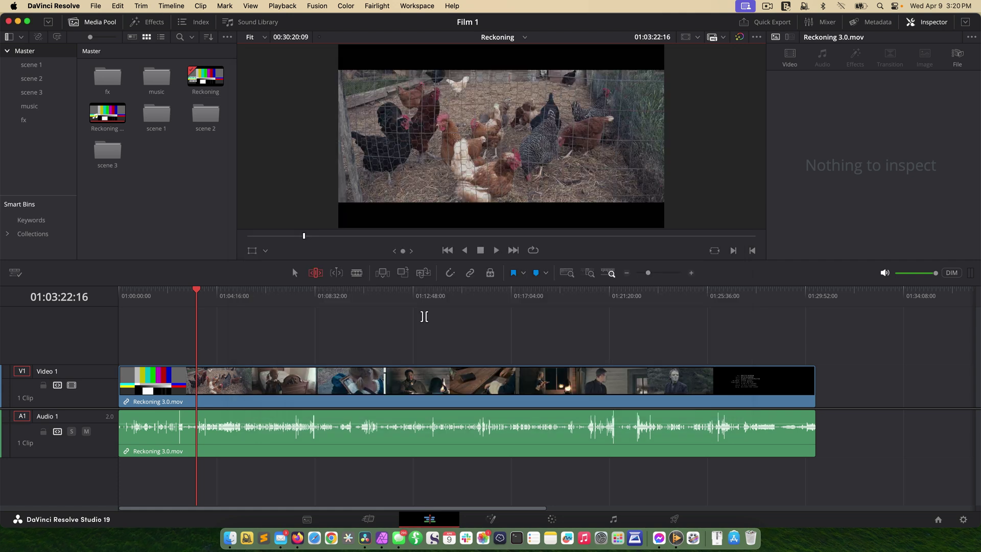
{"action": "key", "text": "shift+1"}
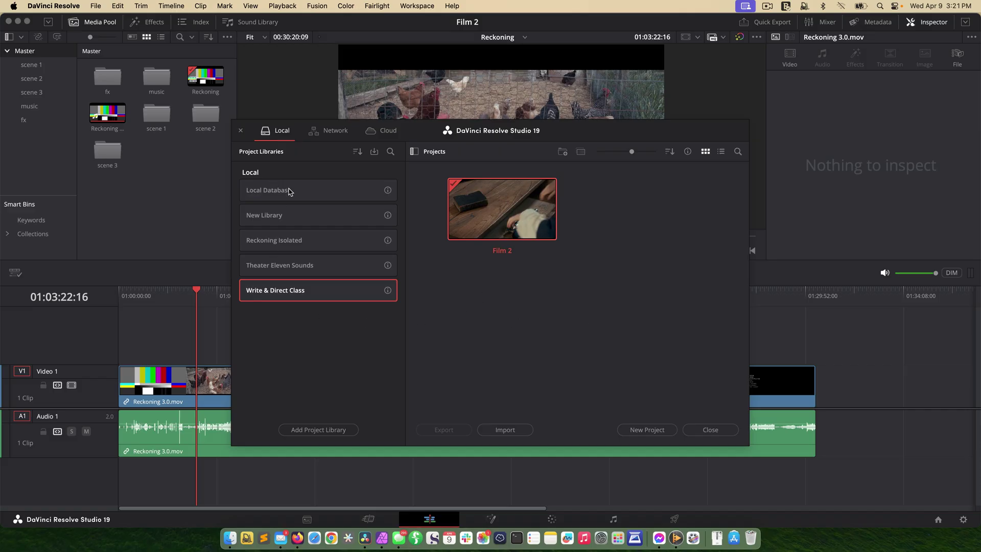
Import Film 1.drp from resolve backups > film 1 > 4-11-2025.
{"action": "left_click", "coordinate": [504, 429]}
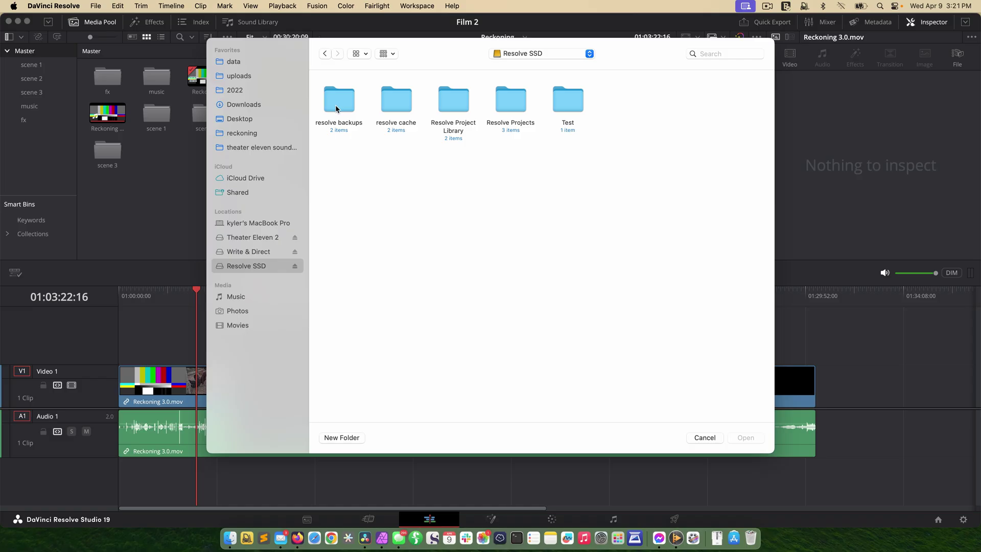
{"action": "double_click", "coordinate": [336, 108]}
{"action": "double_click", "coordinate": [338, 104]}
{"action": "left_click", "coordinate": [391, 105]}
{"action": "double_click", "coordinate": [391, 104]}
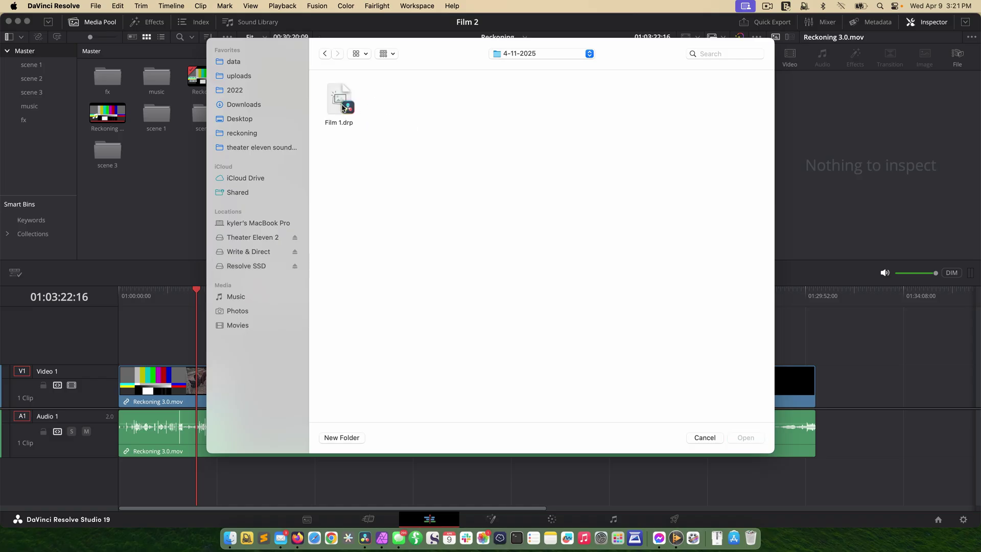
{"action": "double_click", "coordinate": [342, 105]}
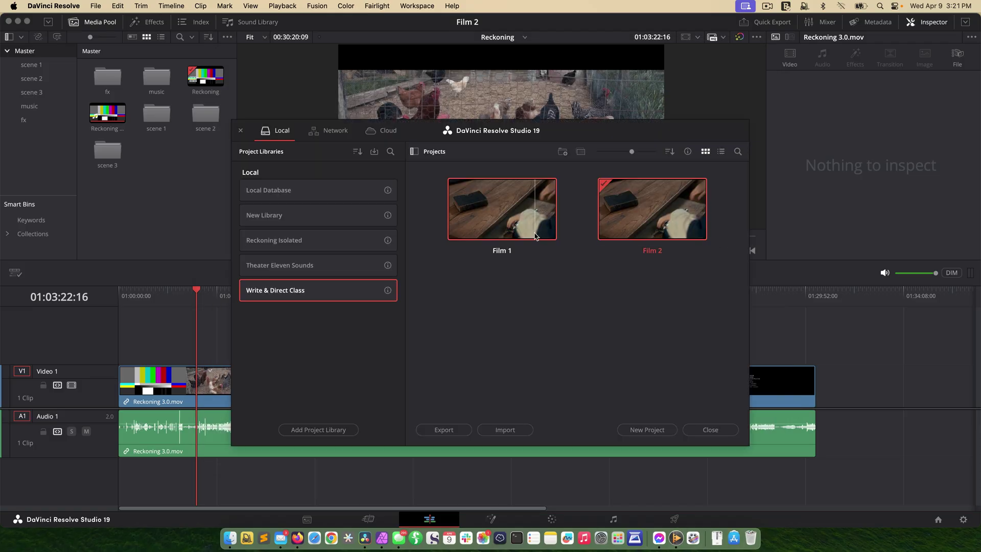
Open the restored Film 1, scrub its timeline, then return to the Project Manager.
{"action": "double_click", "coordinate": [535, 236]}
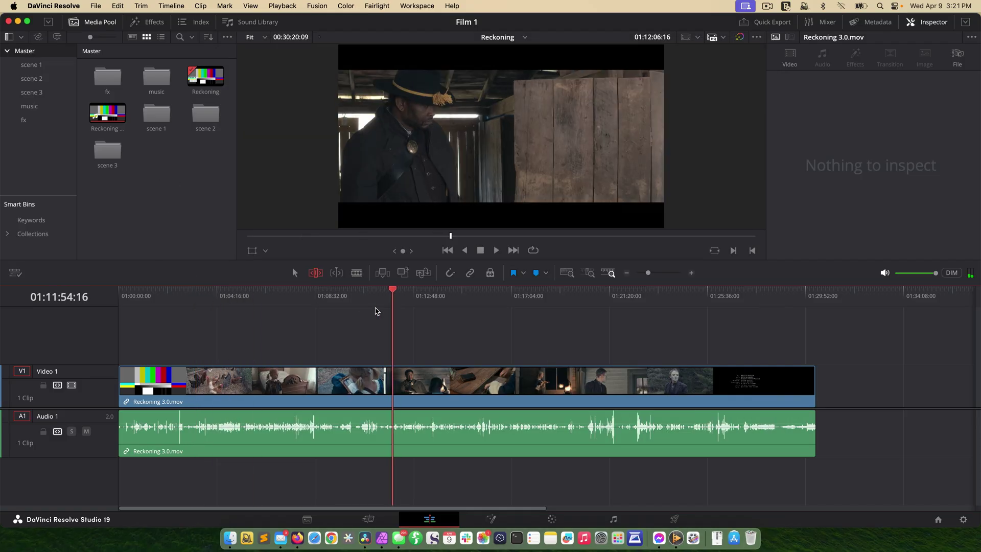
{"action": "left_click", "coordinate": [356, 310]}
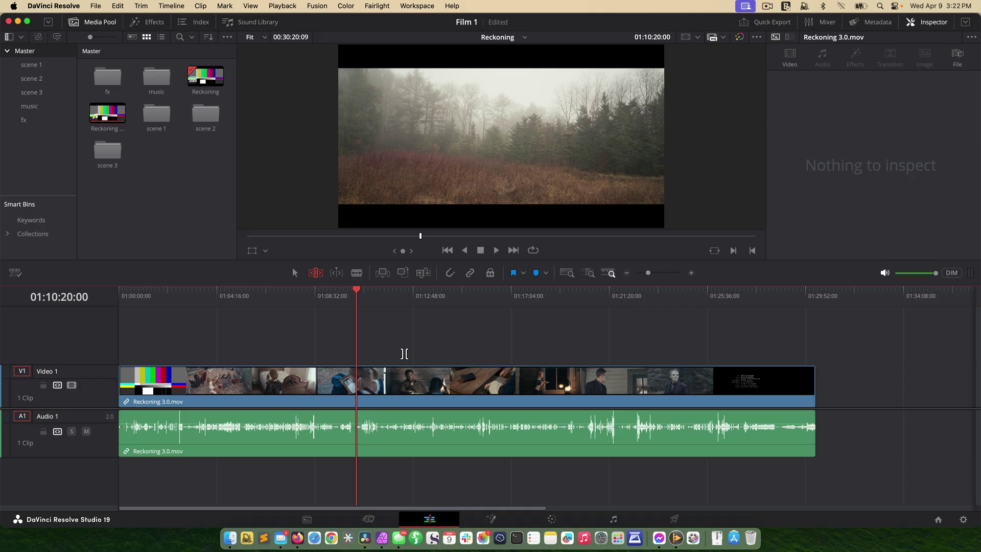
{"action": "key", "text": "shift+1"}
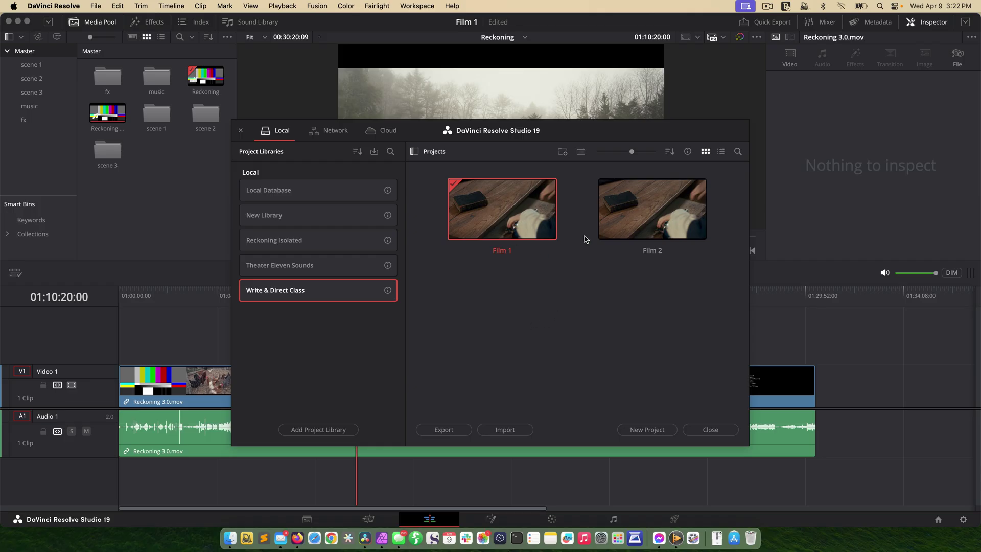
Import Film 1.drp again as a new project named 'Film 1 Restore'.
{"action": "left_click", "coordinate": [505, 430]}
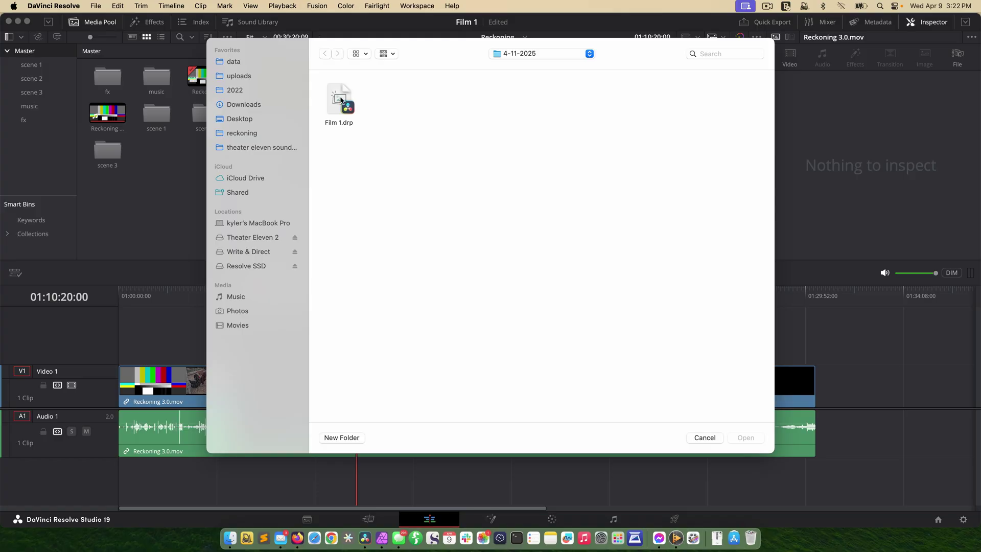
{"action": "double_click", "coordinate": [341, 100]}
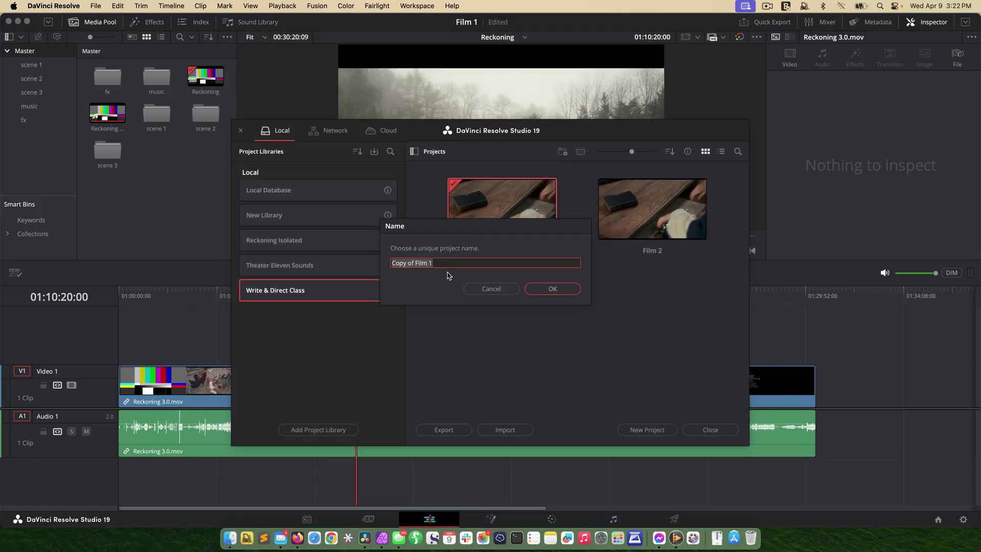
{"action": "type", "text": "Film 1 Restore"}
{"action": "left_click", "coordinate": [550, 289]}
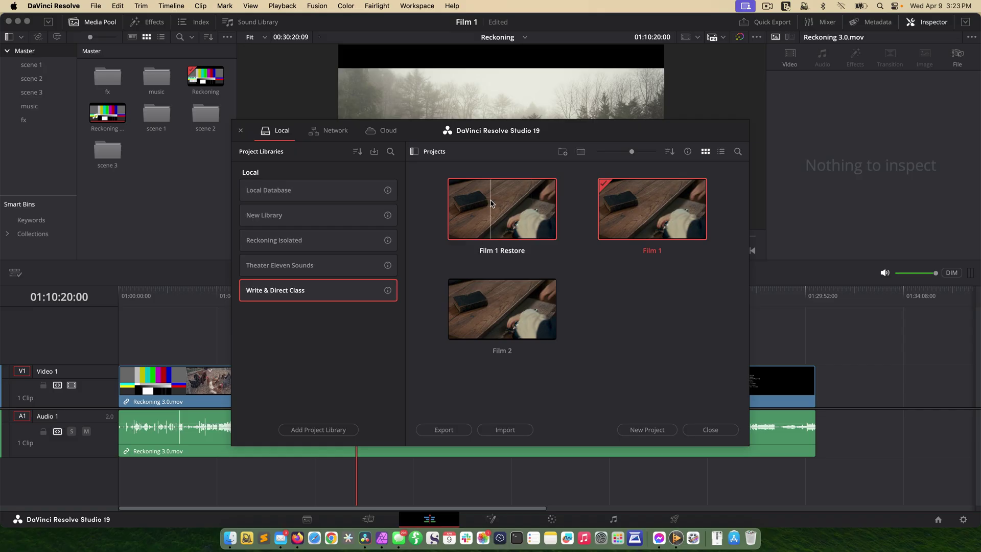
Open the Film 1 Restore project and return to the Project Manager.
{"action": "right_click", "coordinate": [630, 228]}
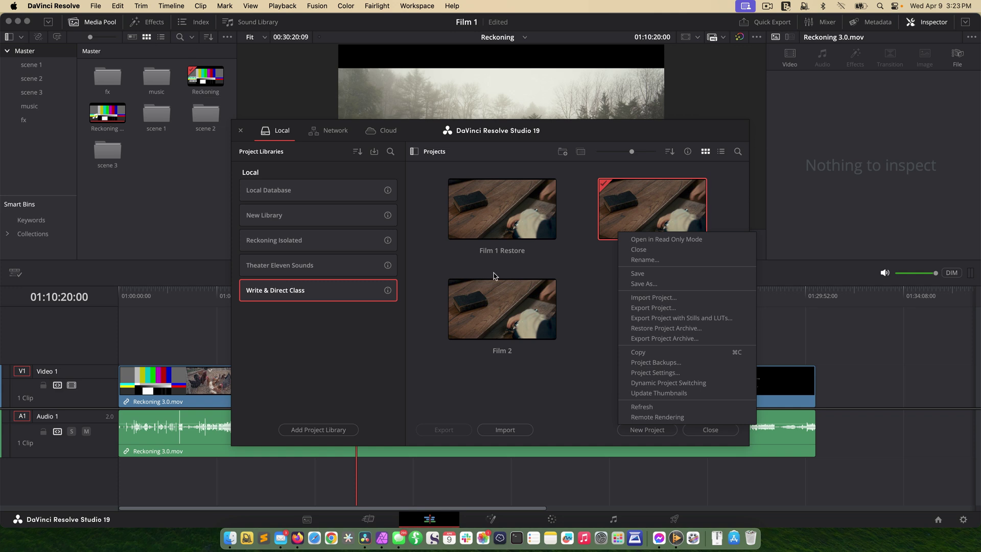
{"action": "left_click", "coordinate": [513, 218]}
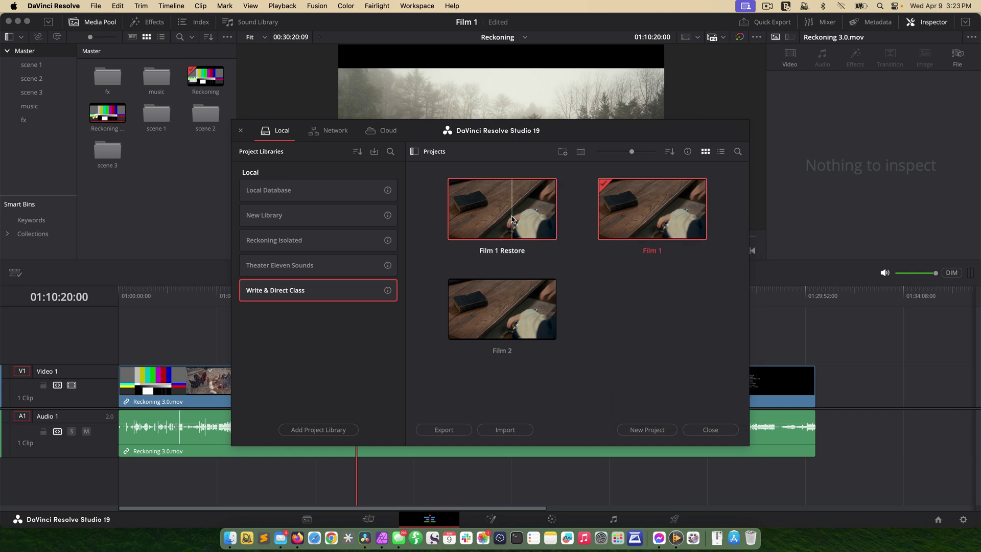
{"action": "double_click", "coordinate": [513, 219]}
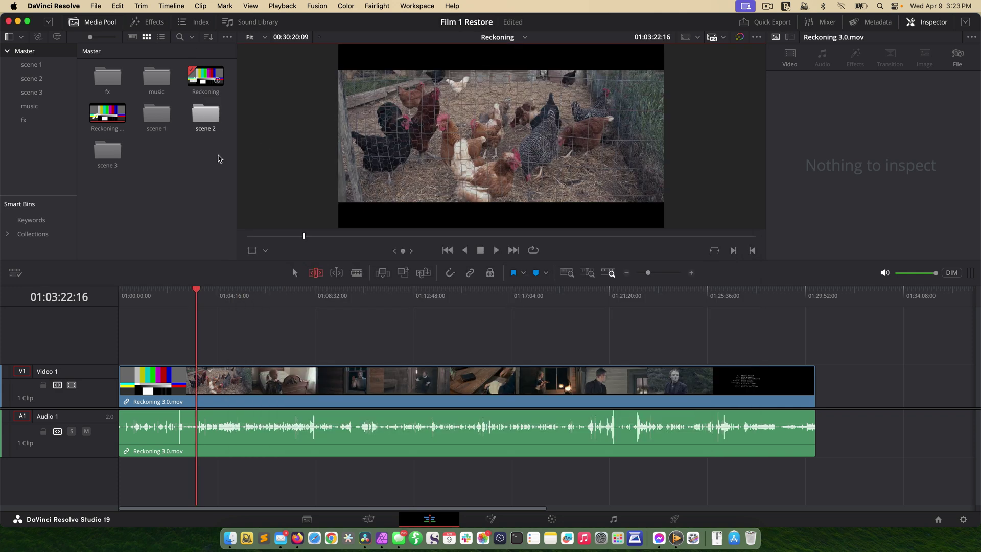
{"action": "key", "text": "shift+1"}
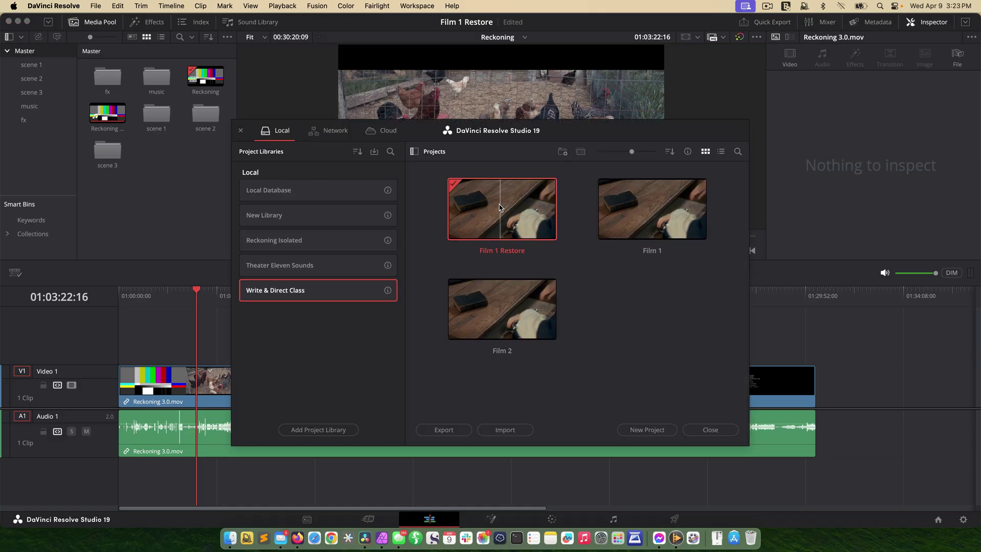
Delete the old Film 1, rename Film 1 Restore to 'Film 1', and close the project.
{"action": "right_click", "coordinate": [633, 224]}
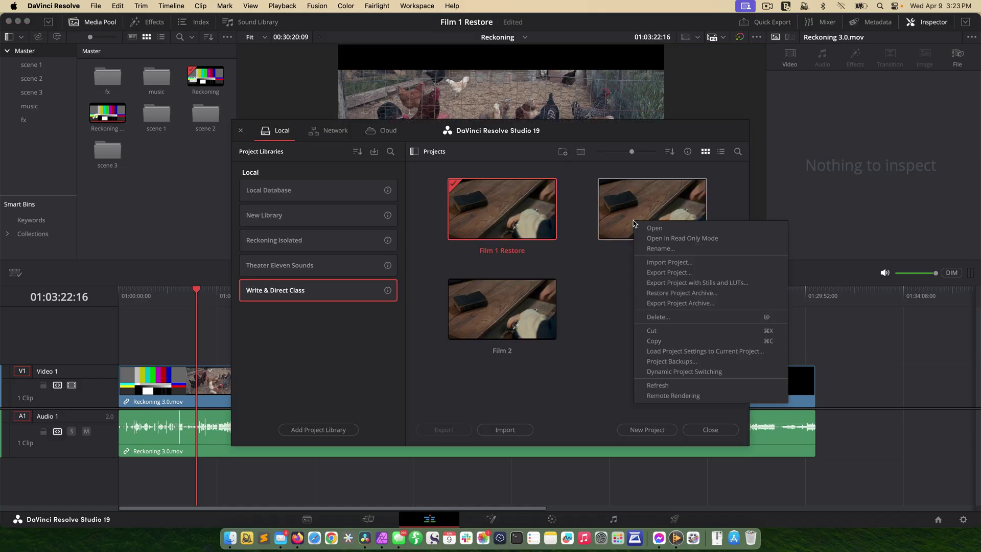
{"action": "left_click", "coordinate": [658, 385]}
{"action": "right_click", "coordinate": [499, 233]}
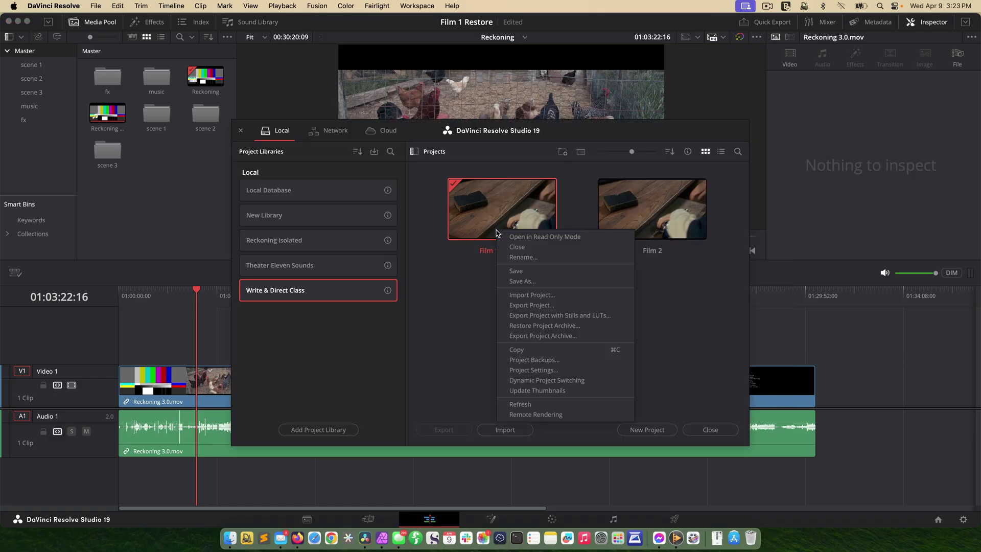
{"action": "left_click", "coordinate": [521, 257]}
{"action": "type", "text": "Film 1 Restore"}
{"action": "left_click", "coordinate": [555, 290]}
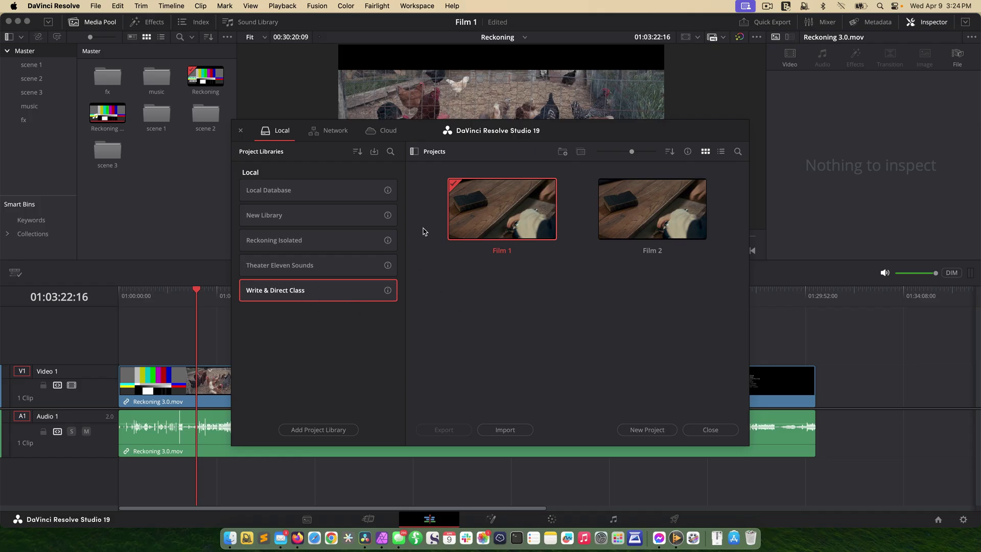
{"action": "key", "text": "super+shift+n"}
Start backing up Local Database and create a 'database' folder in resolve backups.
{"action": "left_click", "coordinate": [343, 197]}
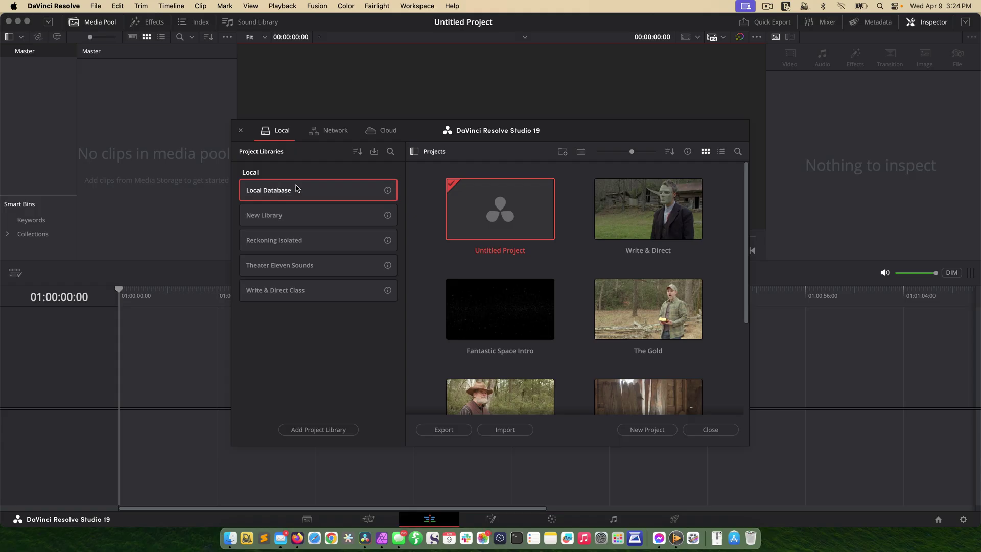
{"action": "left_click", "coordinate": [388, 191]}
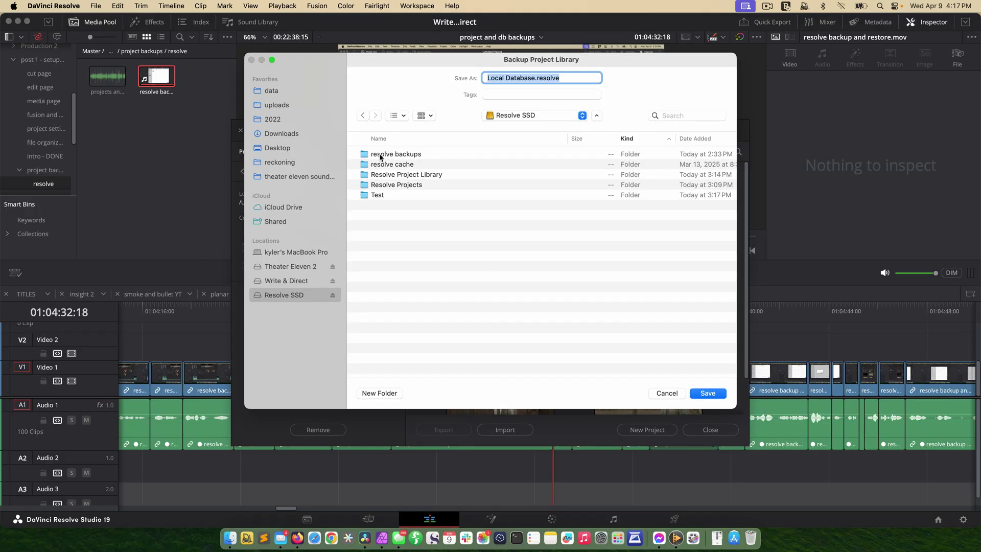
{"action": "left_click", "coordinate": [378, 154]}
{"action": "left_click", "coordinate": [385, 393]}
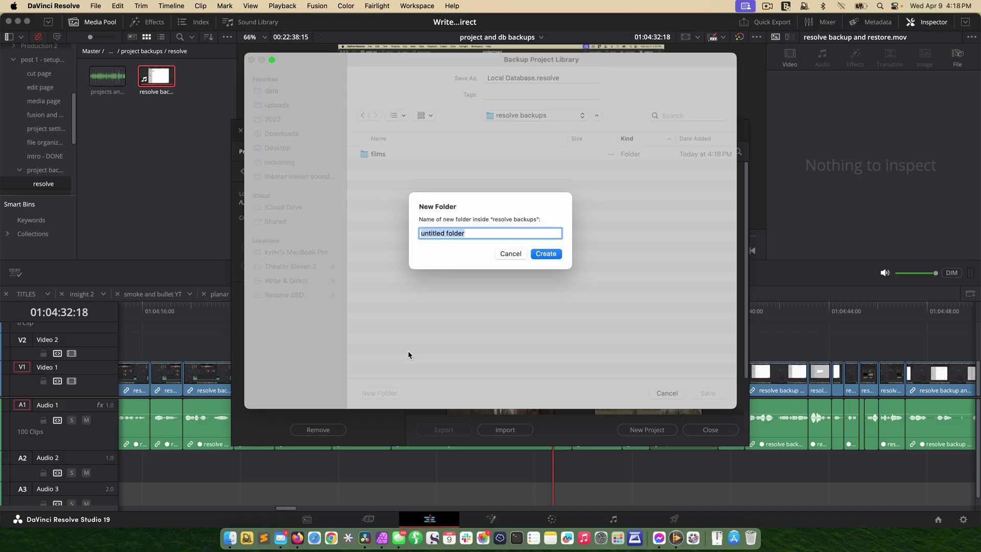
{"action": "type", "text": "database"}
{"action": "left_click", "coordinate": [545, 252]}
Save the Local Database backup in new database/local/4-11-2025 folders and check it in Finder.
{"action": "left_click", "coordinate": [386, 392]}
{"action": "type", "text": "local"}
{"action": "key", "text": "super+a"}
{"action": "type", "text": "4-11-2025"}
{"action": "key", "text": "Return"}
{"action": "left_click", "coordinate": [702, 395]}
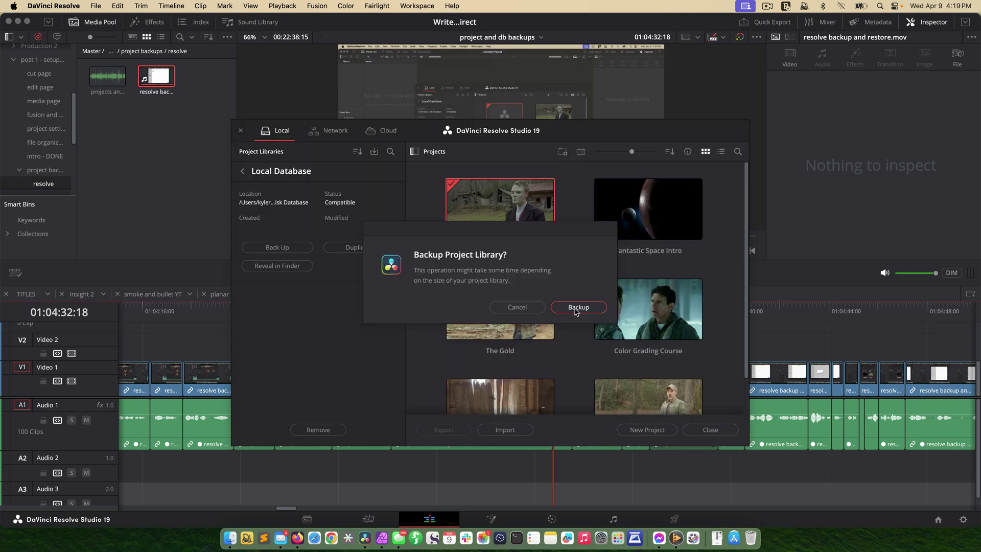
{"action": "left_click", "coordinate": [578, 308]}
{"action": "left_click", "coordinate": [580, 297]}
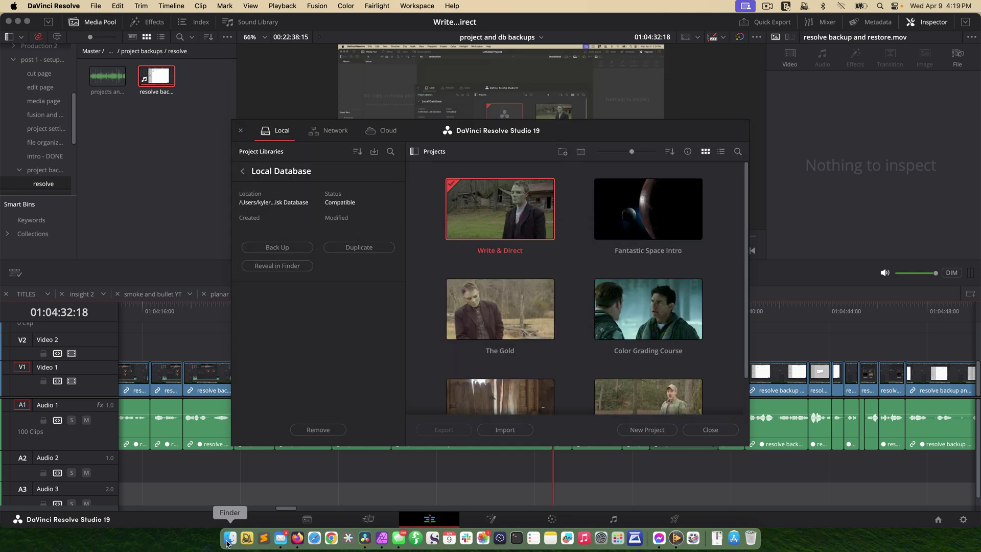
{"action": "left_click", "coordinate": [232, 538]}
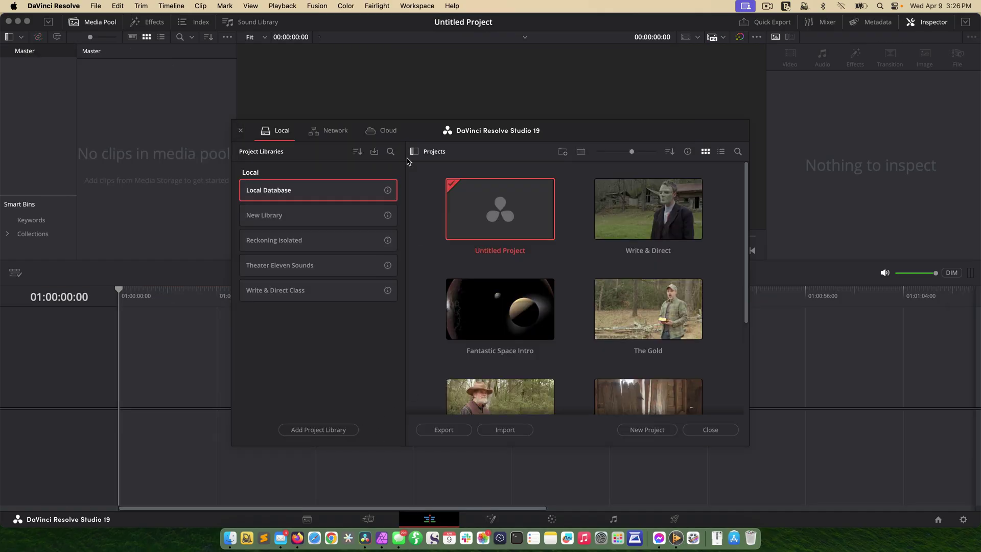
Pick the Local Database backup from the 4-11-2025 backups folder and name it New DB Restore.
{"action": "left_click", "coordinate": [375, 153]}
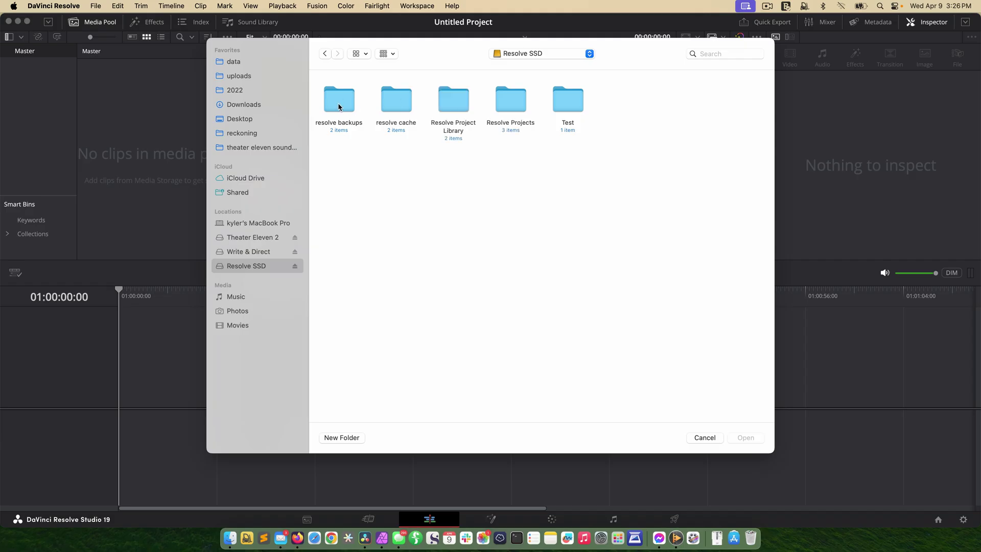
{"action": "double_click", "coordinate": [339, 106]}
{"action": "double_click", "coordinate": [339, 102]}
{"action": "left_click", "coordinate": [341, 102]}
{"action": "double_click", "coordinate": [341, 102]}
{"action": "double_click", "coordinate": [340, 100]}
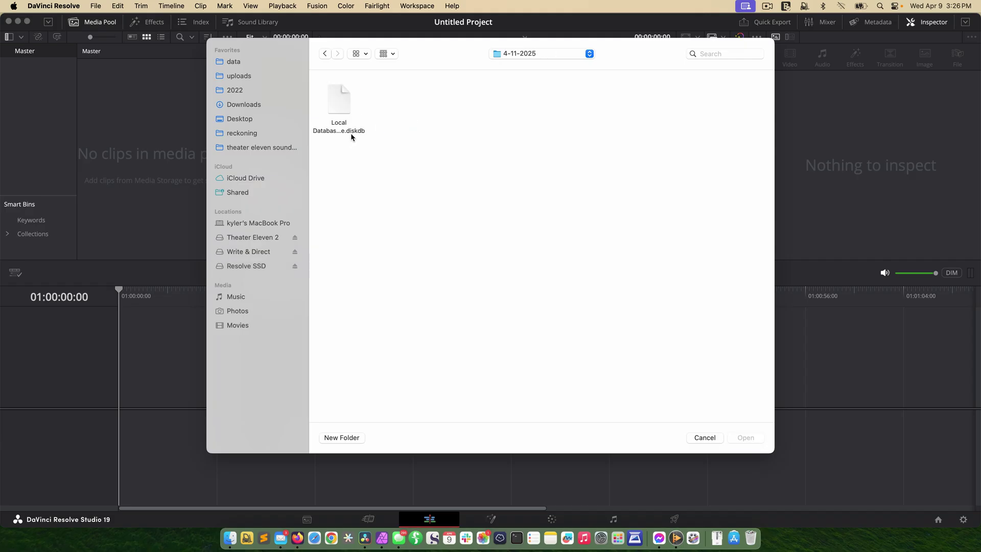
{"action": "double_click", "coordinate": [338, 99]}
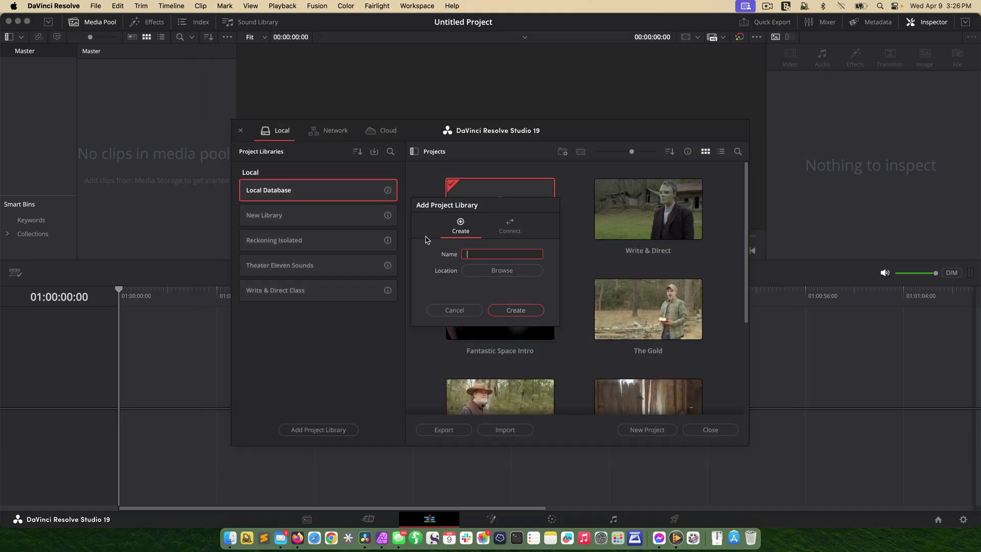
{"action": "type", "text": "New DB Restore"}
Store the new library in the Test folder, create it and confirm the restore.
{"action": "left_click", "coordinate": [515, 310]}
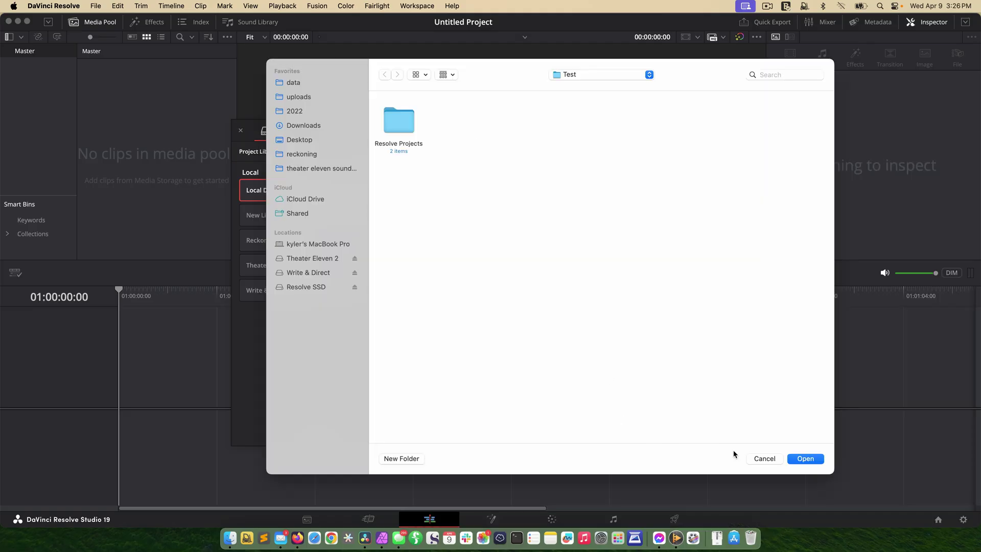
{"action": "left_click", "coordinate": [763, 459]}
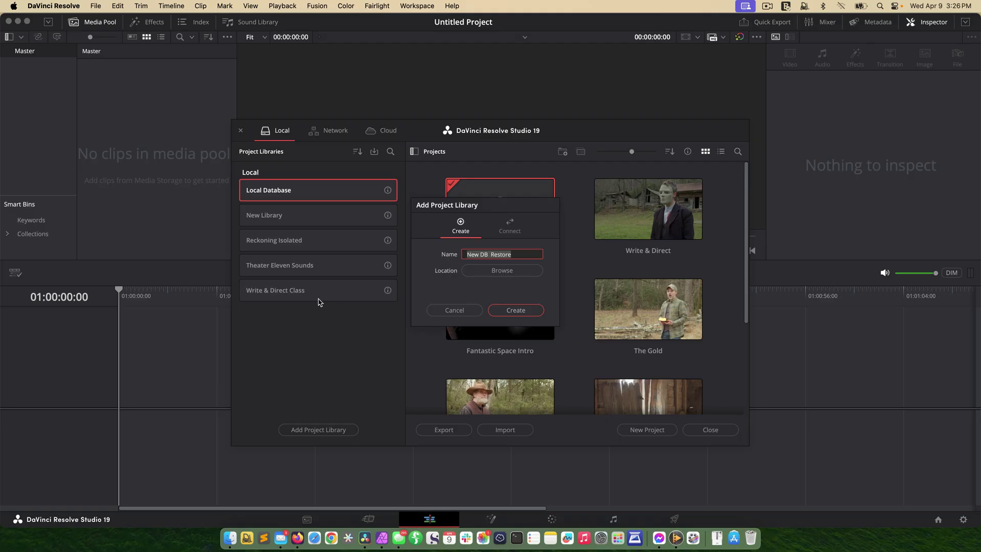
{"action": "left_click", "coordinate": [494, 274]}
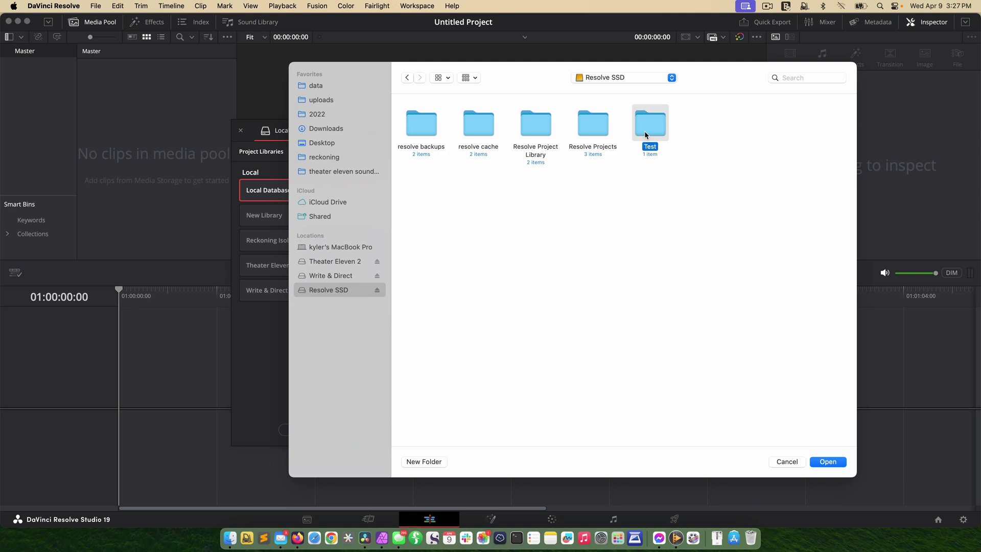
{"action": "double_click", "coordinate": [646, 128]}
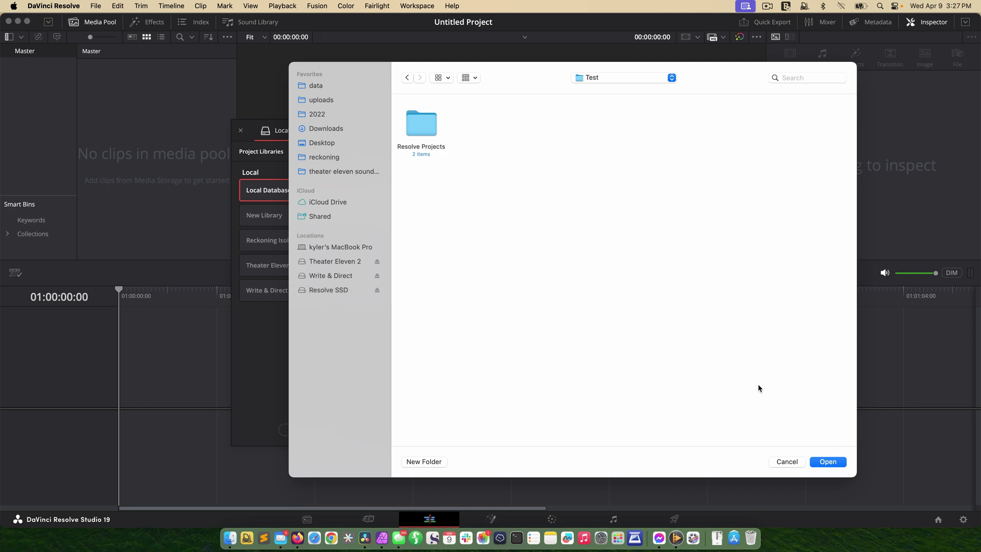
{"action": "left_click", "coordinate": [828, 462]}
{"action": "left_click", "coordinate": [517, 310]}
{"action": "left_click", "coordinate": [576, 308]}
{"action": "left_click", "coordinate": [578, 305]}
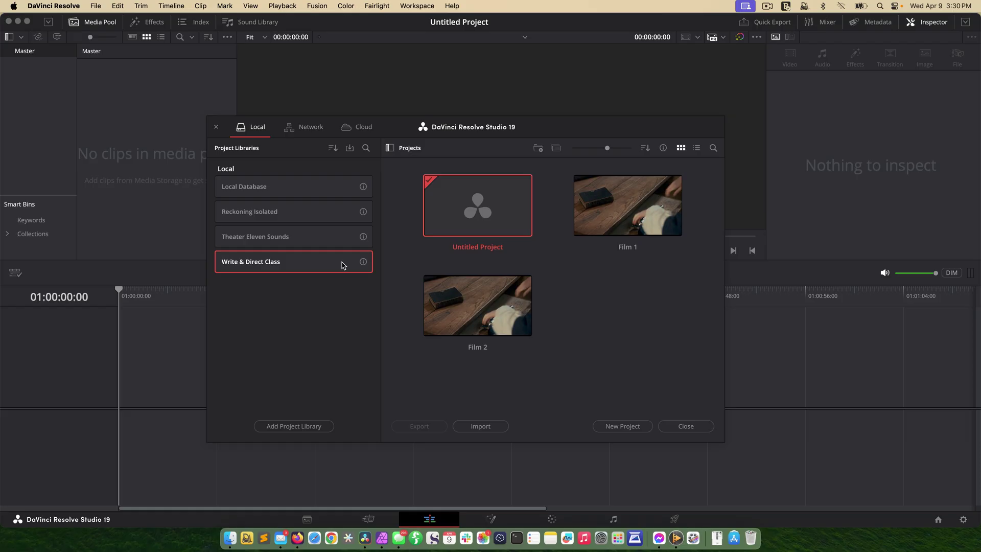
{"action": "left_click", "coordinate": [363, 262]}
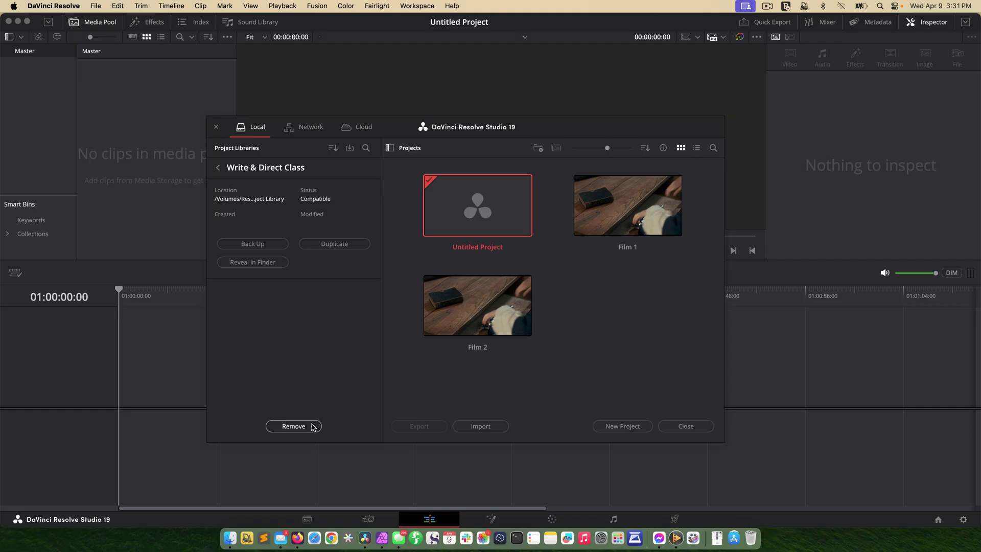
{"action": "left_click", "coordinate": [294, 426]}
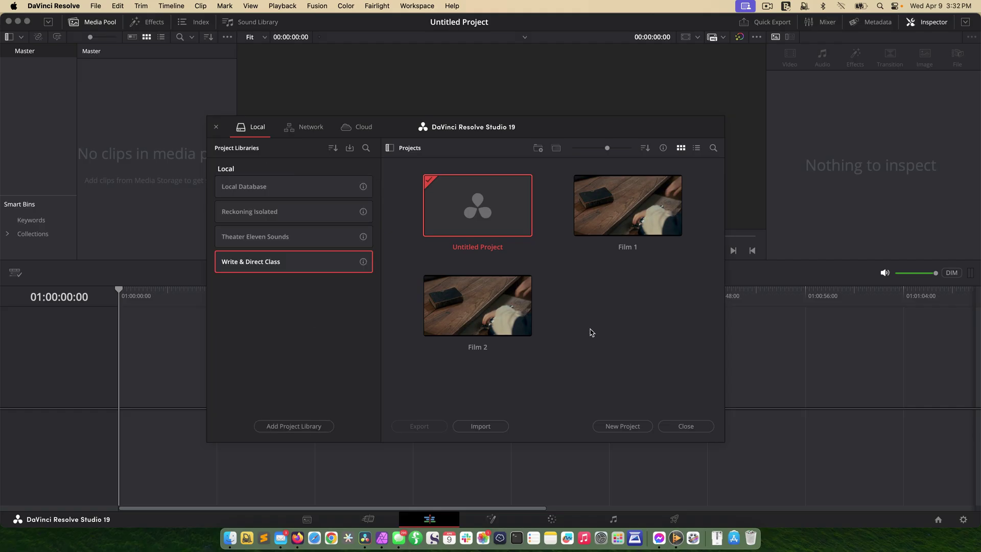
{"action": "left_click_drag", "start_coordinate": [537, 132], "coordinate": [523, 132]}
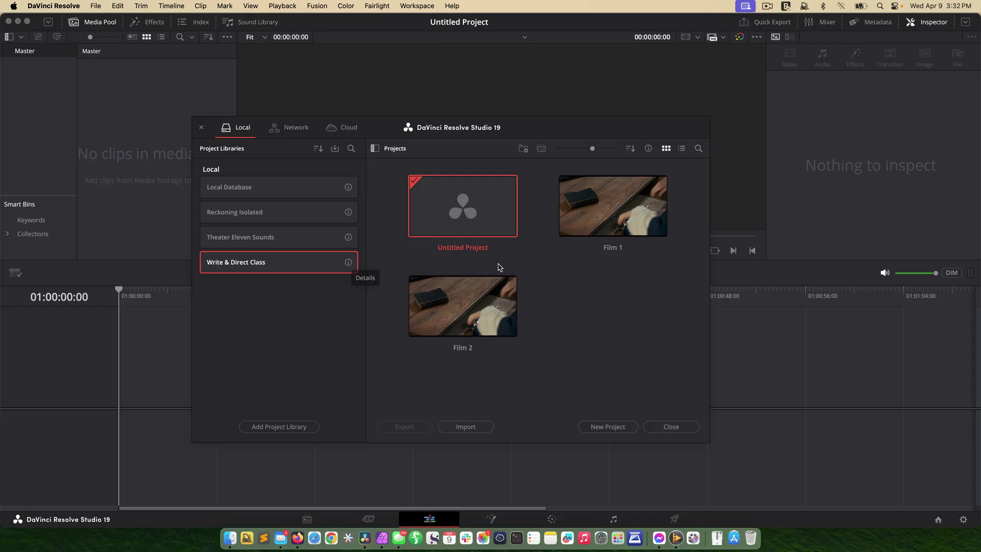
Open Film 2 and check Project Save and Load backups: live save, 60 minutes, 4 hours, 1 day.
{"action": "double_click", "coordinate": [457, 279]}
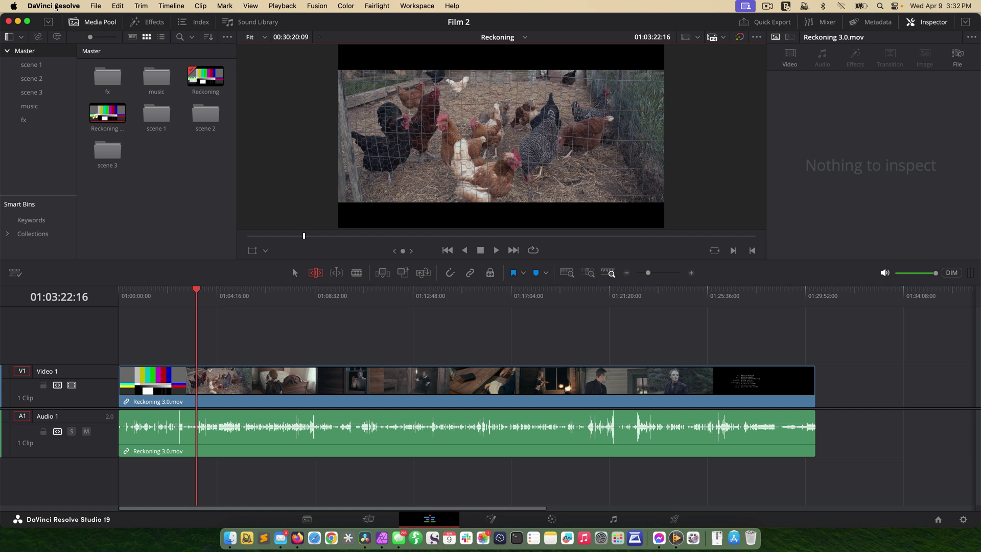
{"action": "left_click", "coordinate": [56, 8]}
{"action": "left_click", "coordinate": [56, 51]}
{"action": "left_click", "coordinate": [511, 105]}
{"action": "left_click", "coordinate": [347, 139]}
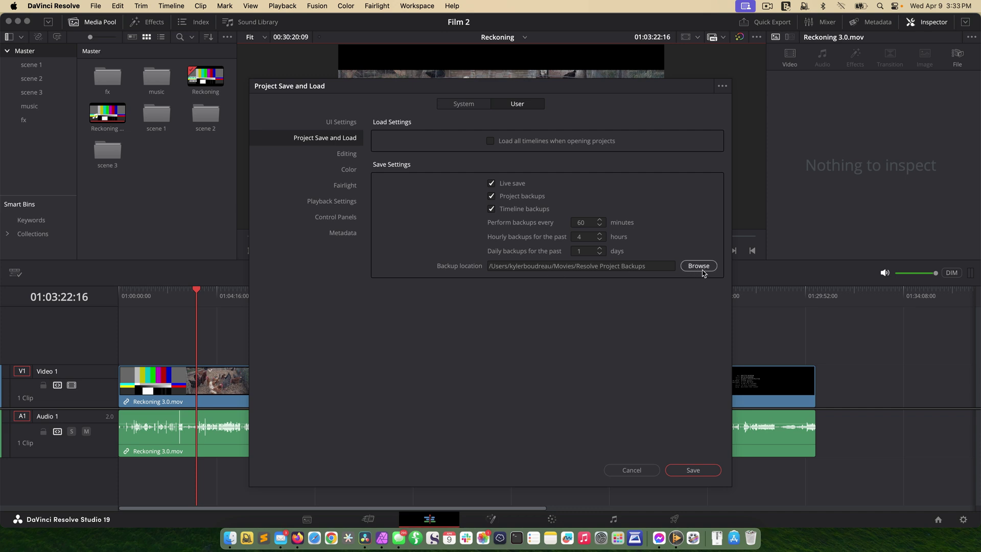
Close Preferences, park the playhead at 01:13:14:16 and show the Reckoning Isolated library's projects.
{"action": "key", "text": "Return"}
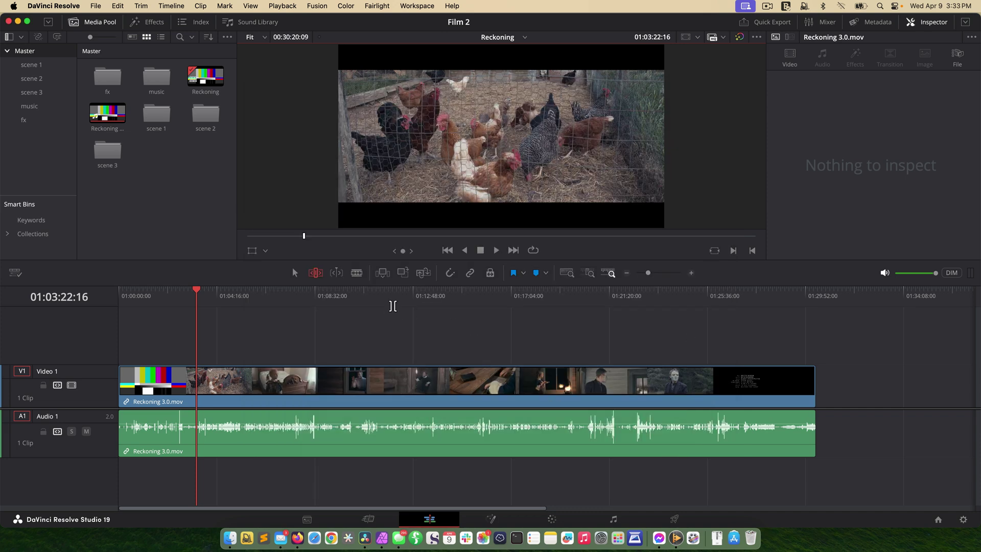
{"action": "left_click", "coordinate": [423, 305]}
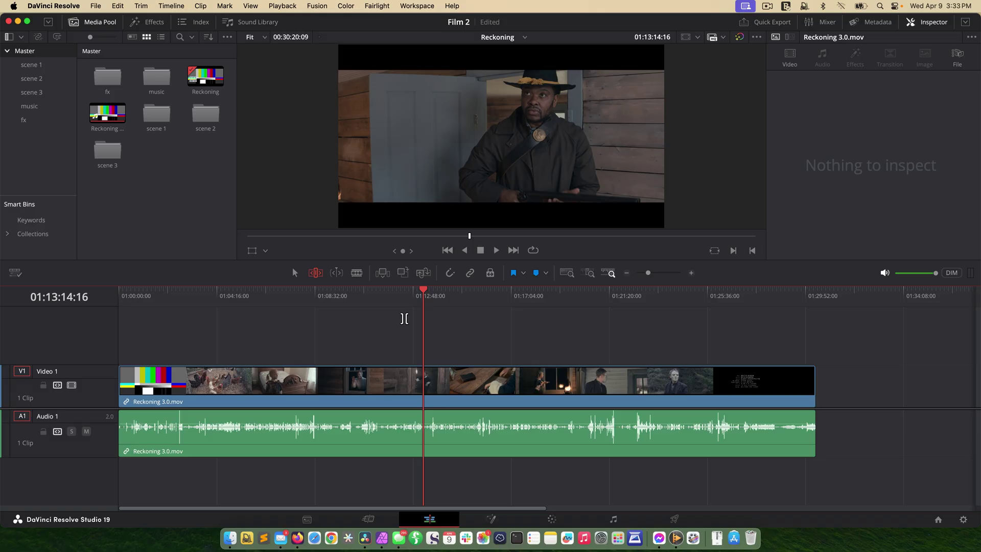
{"action": "key", "text": "shift+1"}
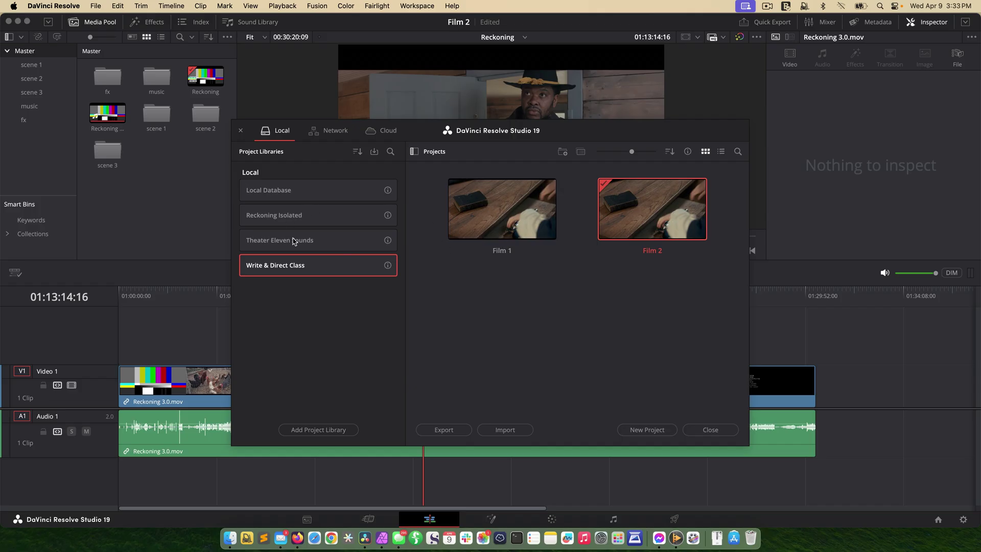
{"action": "left_click", "coordinate": [282, 217]}
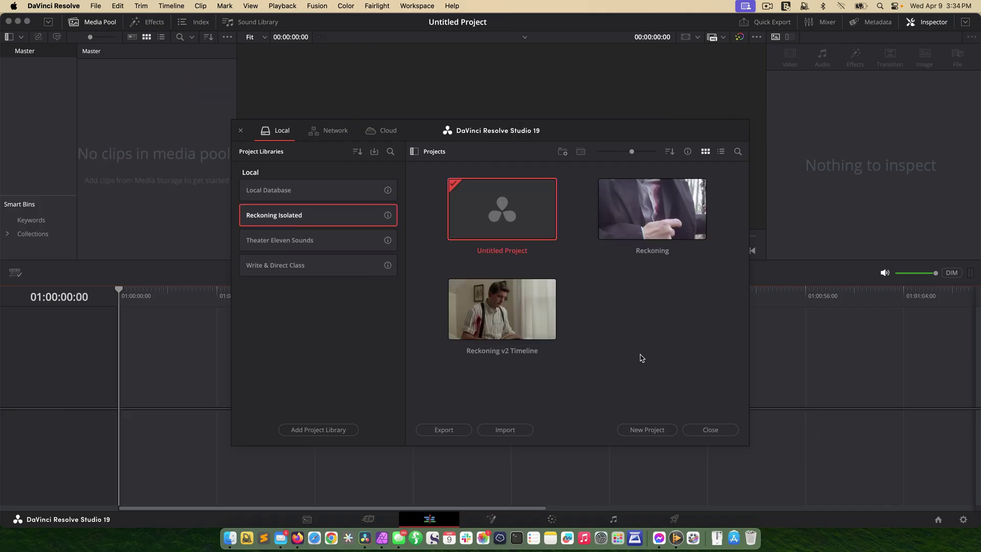
Load Reckoning's Apr 9 10:38 automatic backup as the new project Reckoning RESTORE.
{"action": "right_click", "coordinate": [632, 207]}
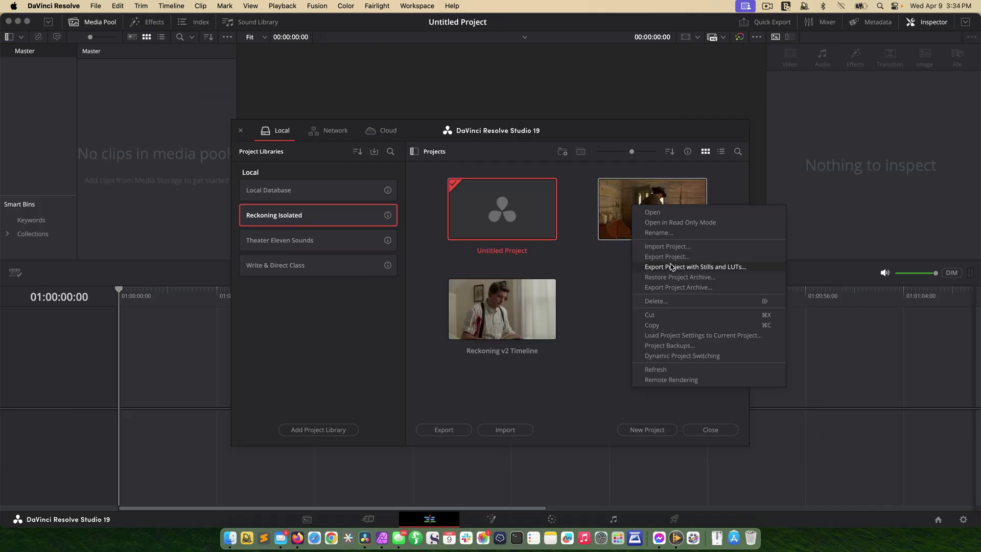
{"action": "left_click", "coordinate": [667, 346]}
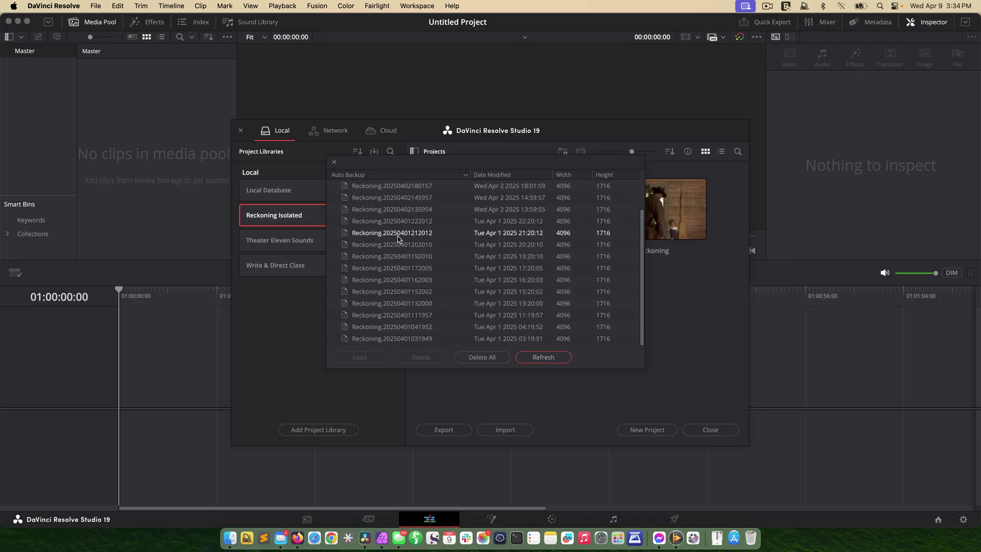
{"action": "scroll", "coordinate": [398, 238], "scroll_direction": "up", "scroll_amount": 3}
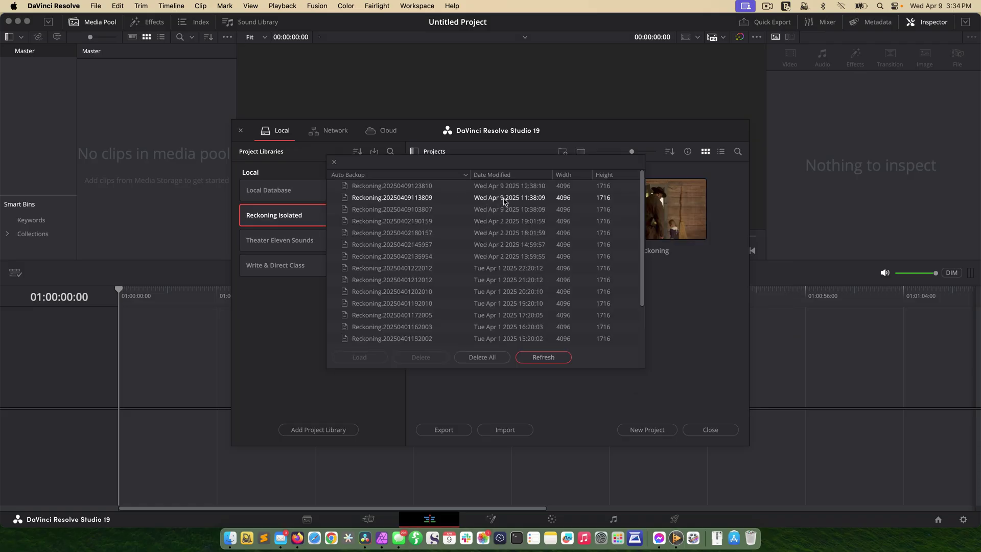
{"action": "left_click", "coordinate": [371, 214]}
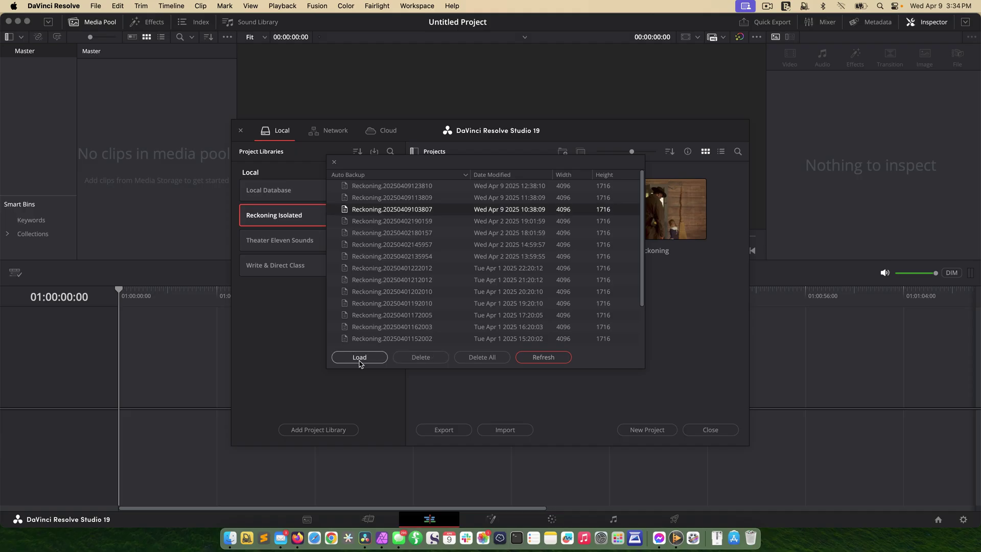
{"action": "left_click", "coordinate": [360, 361]}
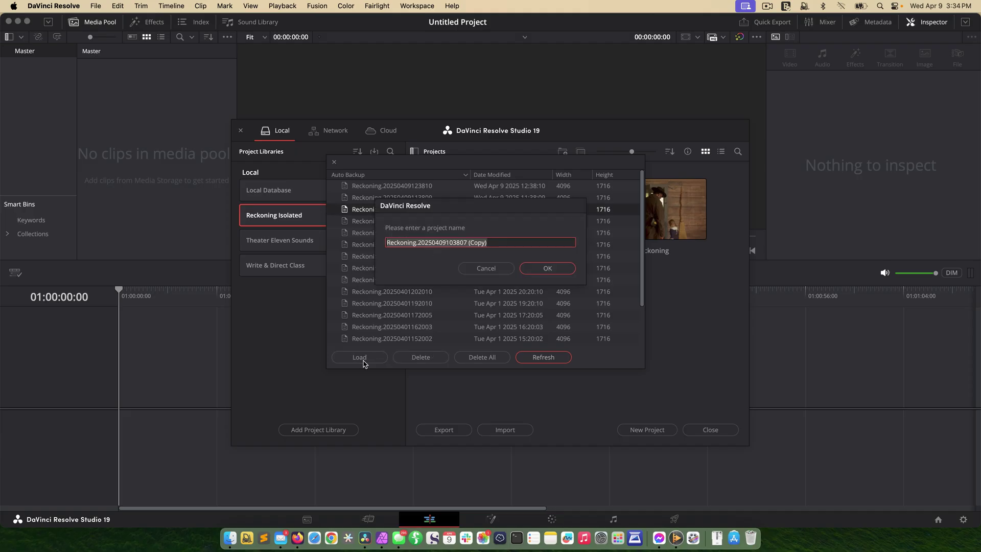
{"action": "key", "text": "Return"}
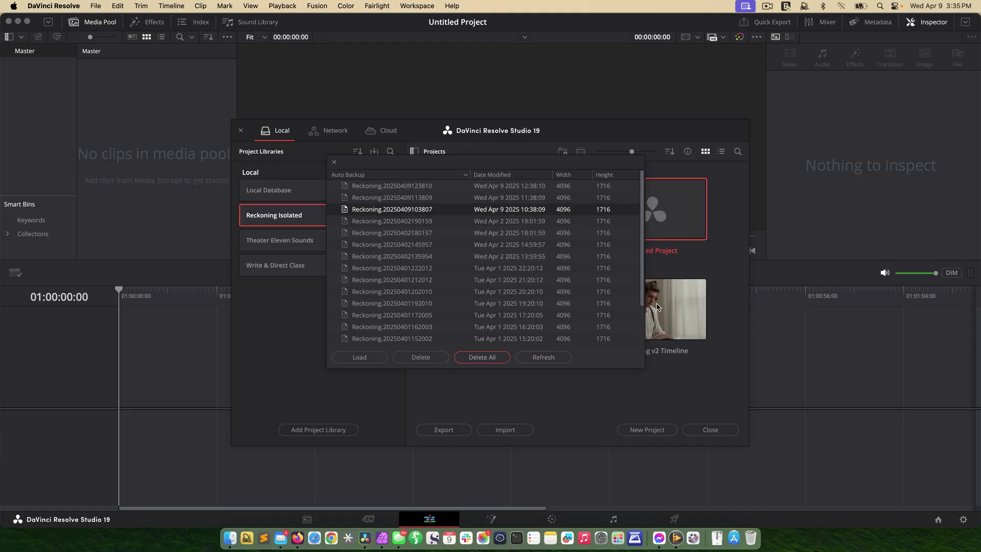
{"action": "left_click", "coordinate": [334, 163]}
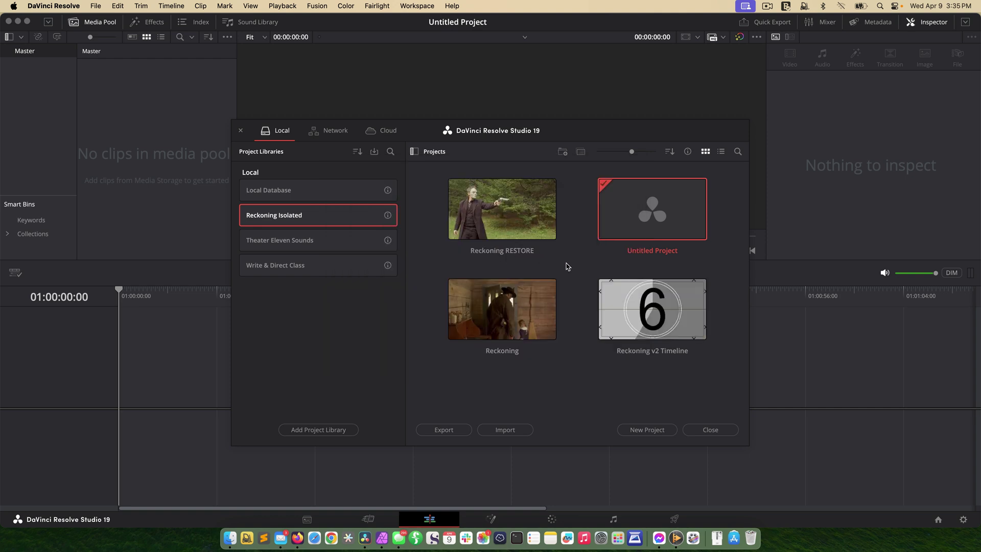
Look over the Reckoning projects' options, then switch to the Write & Direct Class library.
{"action": "right_click", "coordinate": [519, 224]}
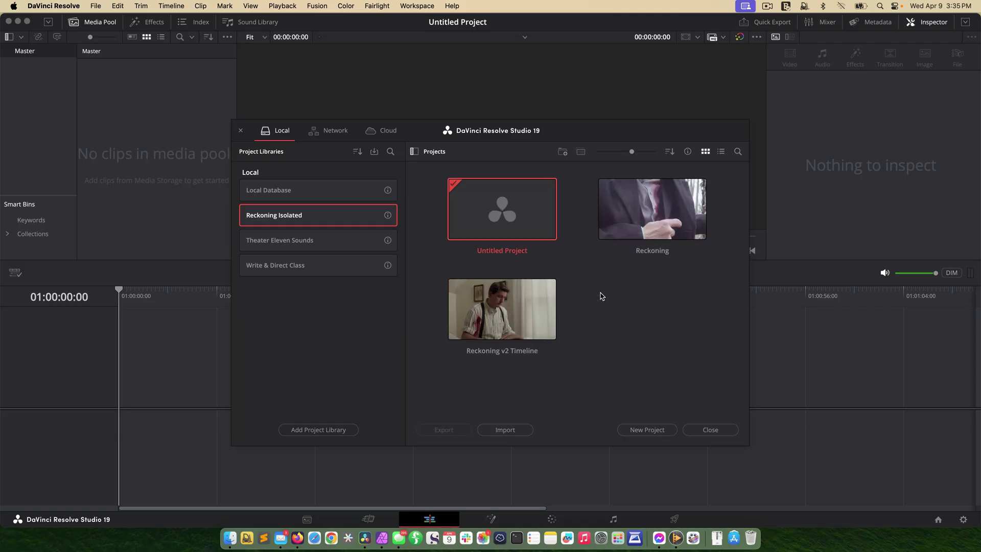
{"action": "right_click", "coordinate": [609, 227]}
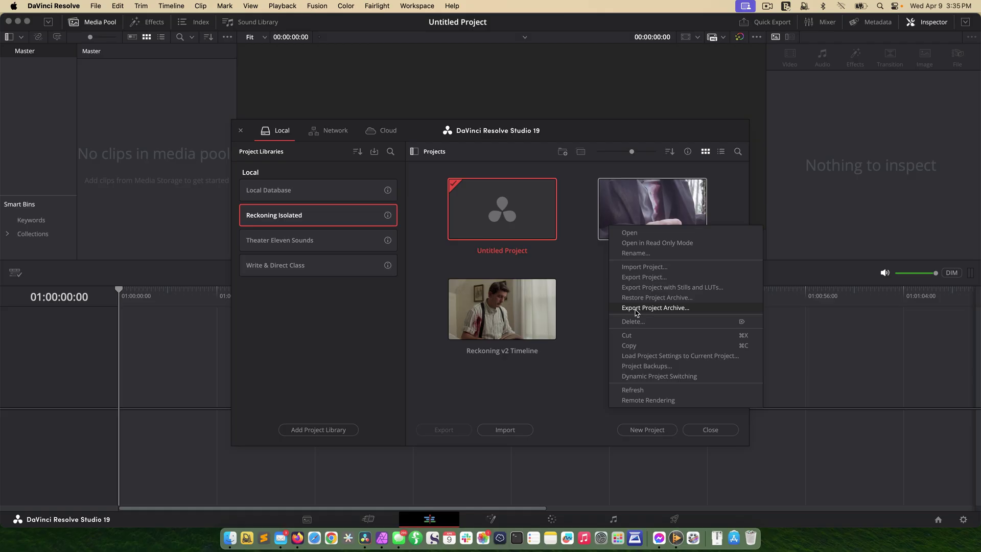
{"action": "left_click", "coordinate": [597, 301]}
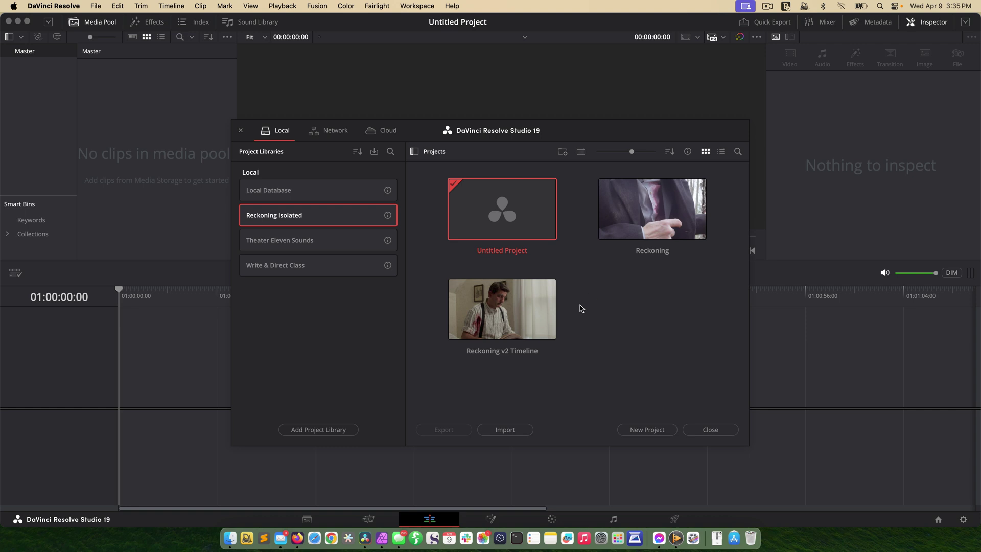
{"action": "right_click", "coordinate": [624, 218]}
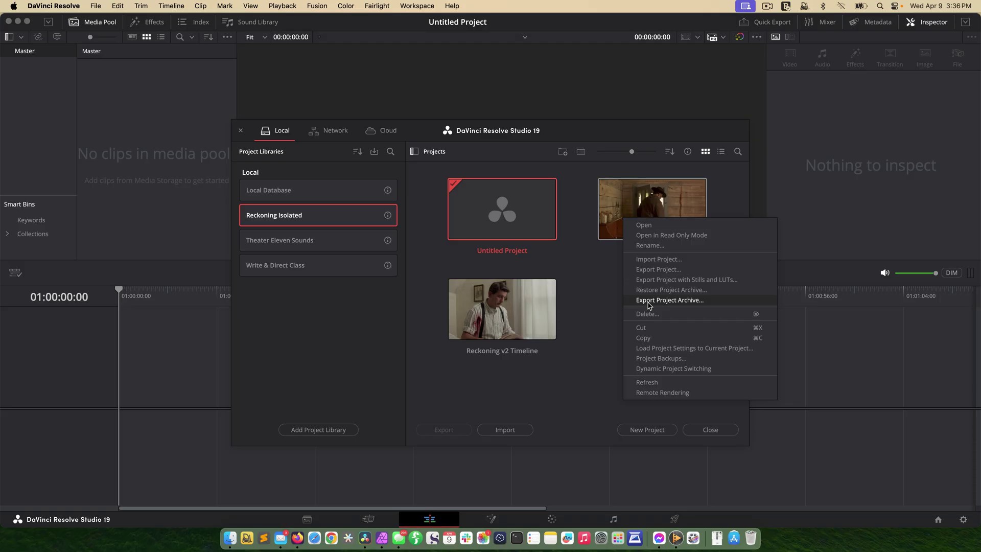
{"action": "left_click", "coordinate": [314, 268]}
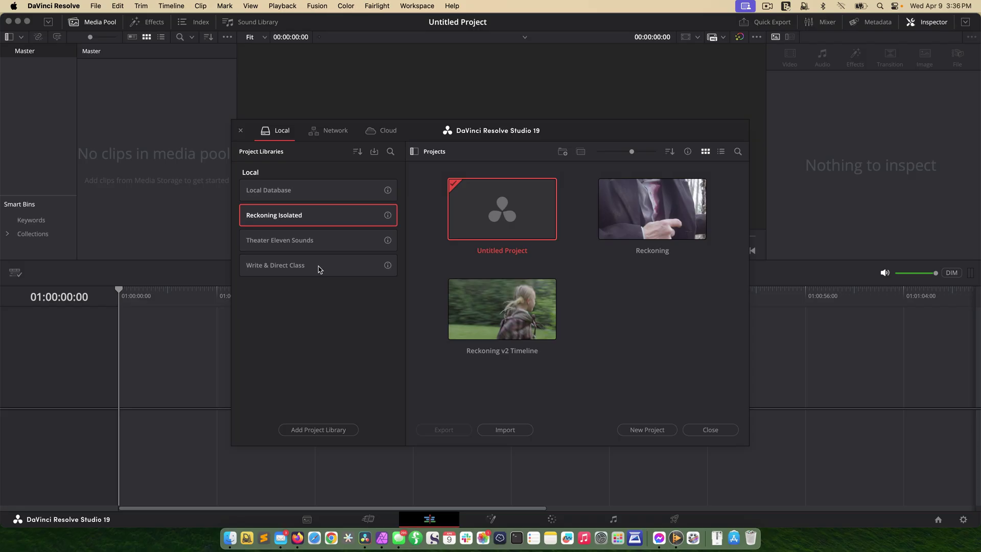
{"action": "left_click", "coordinate": [314, 268]}
Open Film 1 and export the Theater Eleven - Resolve keyboard preset from Keyboard Customization.
{"action": "double_click", "coordinate": [507, 291]}
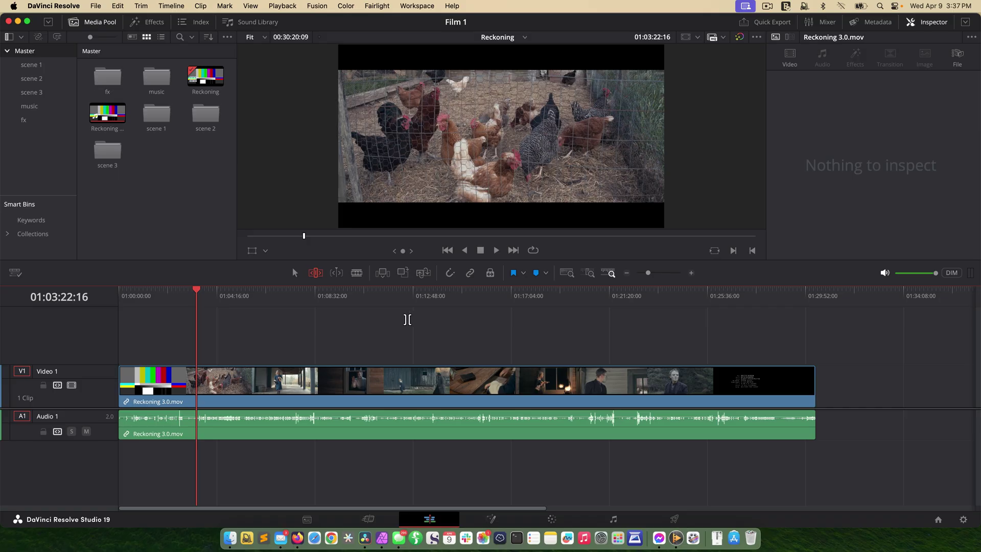
{"action": "key", "text": "alt+super+k"}
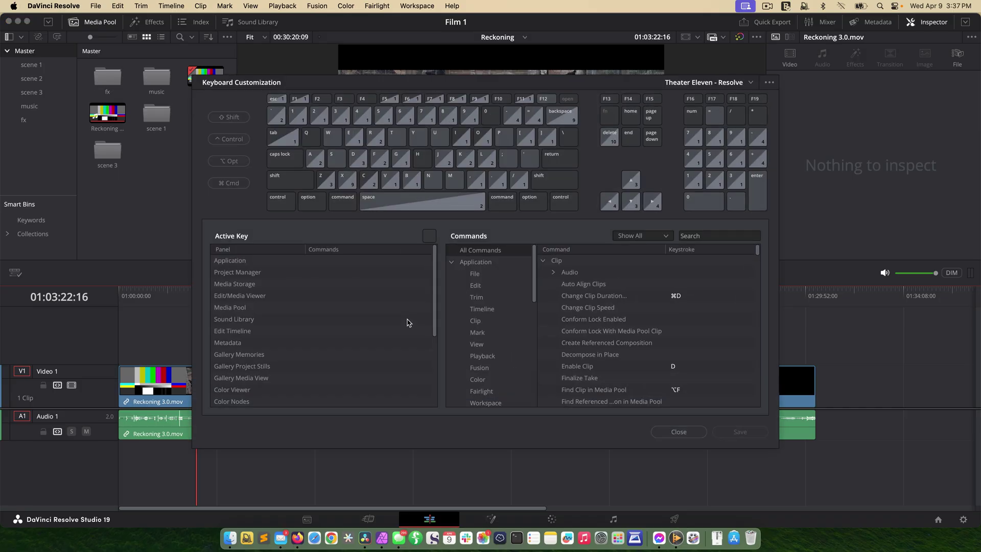
{"action": "left_click_drag", "start_coordinate": [508, 85], "coordinate": [455, 83]}
{"action": "left_click", "coordinate": [717, 80]}
{"action": "mouse_move", "coordinate": [695, 122]}
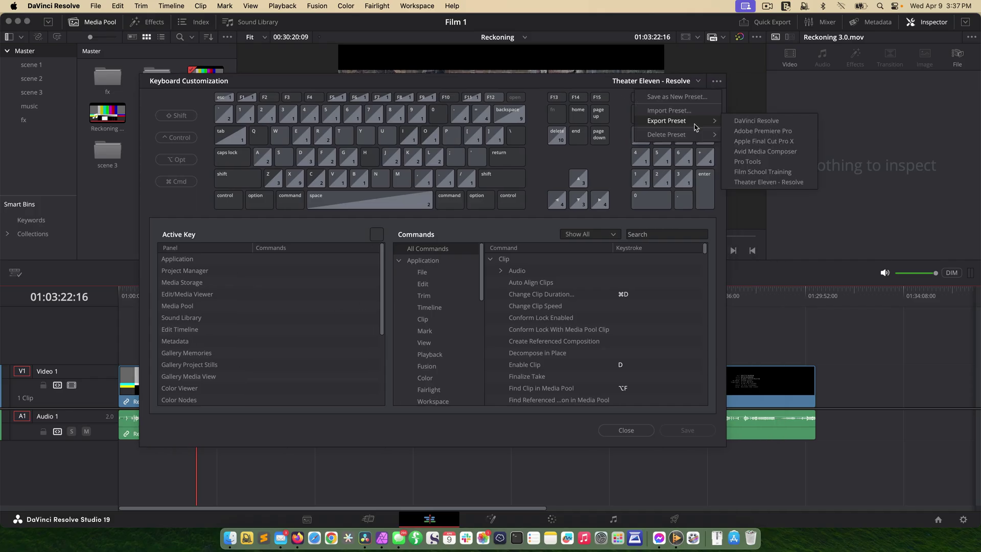
{"action": "left_click", "coordinate": [765, 187]}
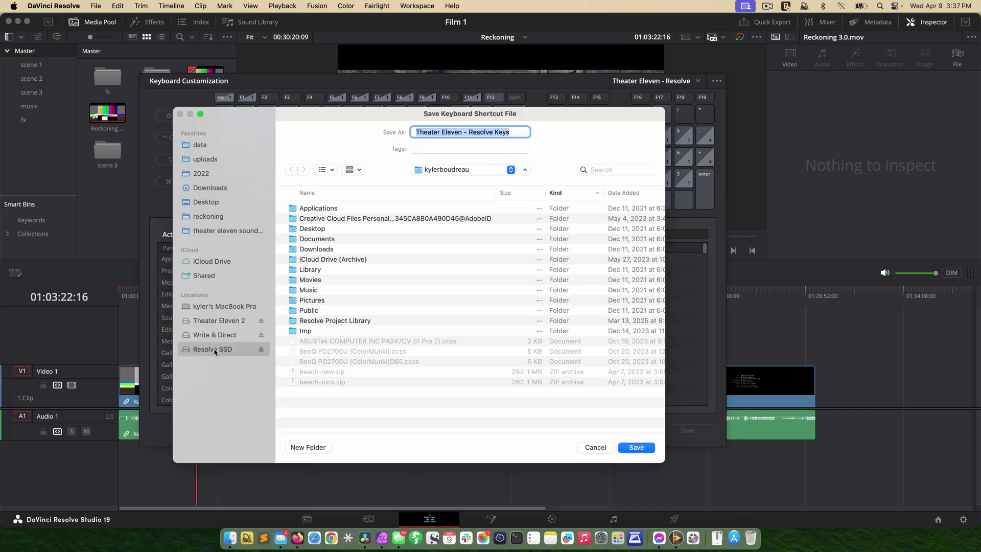
Save the keyboard preset into a new resolve backups/keyboard/4-11-2025 folder.
{"action": "double_click", "coordinate": [315, 208]}
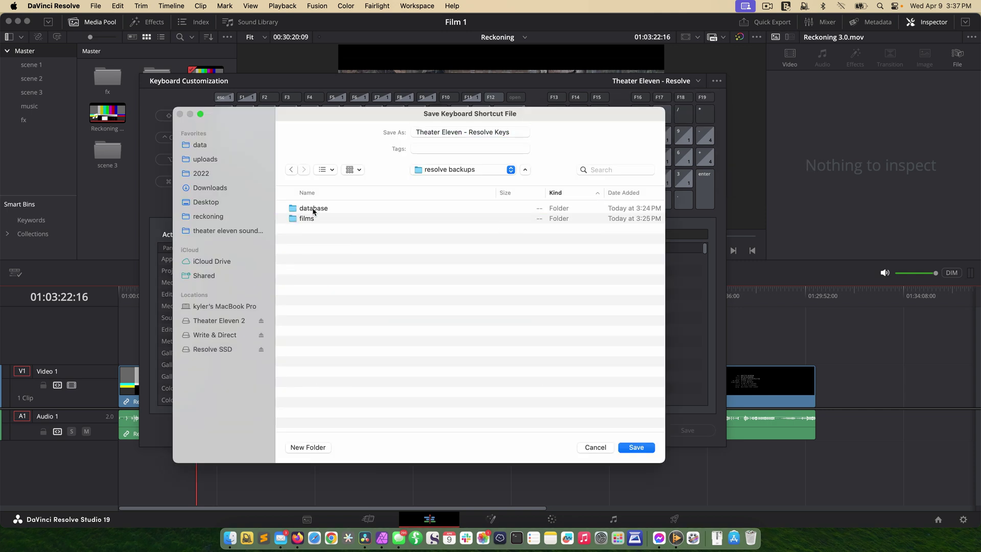
{"action": "left_click", "coordinate": [307, 447]}
{"action": "type", "text": "keyboard"}
{"action": "left_click", "coordinate": [473, 308]}
{"action": "key", "text": "shift+super+n"}
{"action": "type", "text": "4-11-2025"}
{"action": "left_click", "coordinate": [481, 309]}
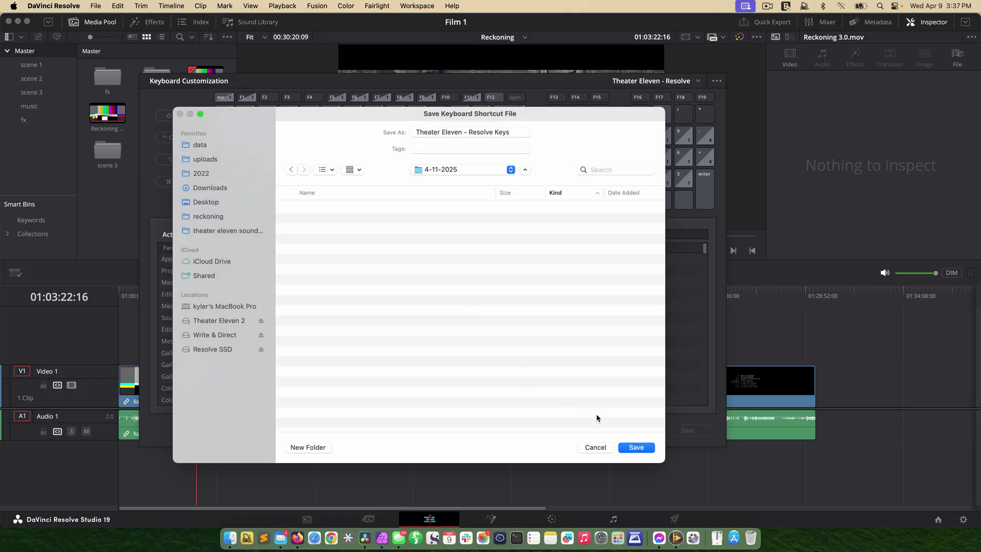
{"action": "left_click", "coordinate": [629, 448]}
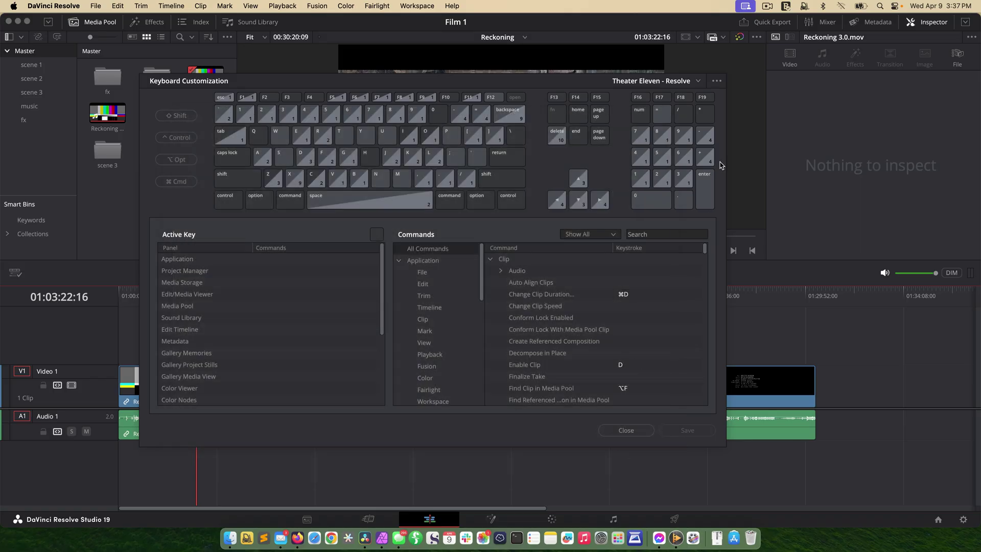
Verify the saved shortcut file in the backup folder, then close Keyboard Customization.
{"action": "left_click", "coordinate": [716, 80]}
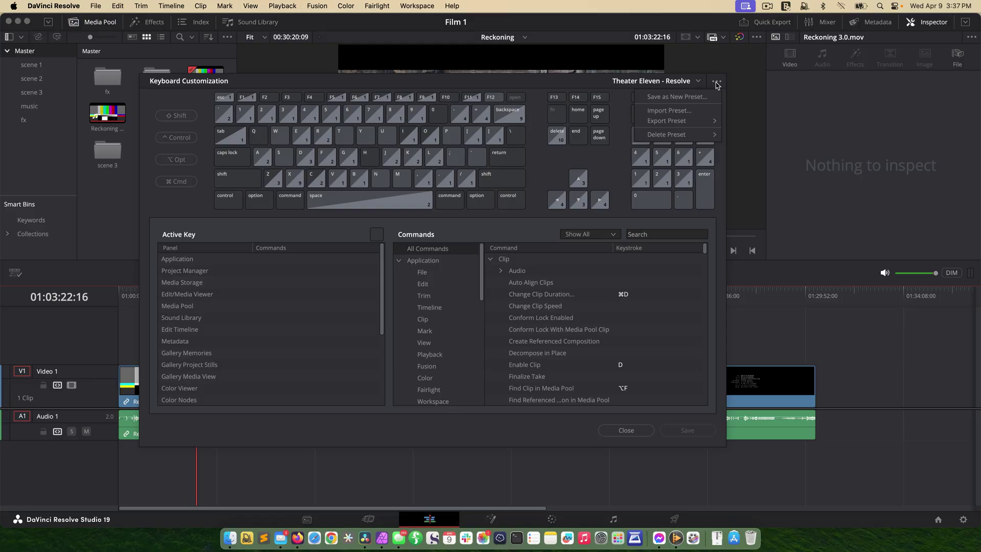
{"action": "left_click", "coordinate": [695, 111]}
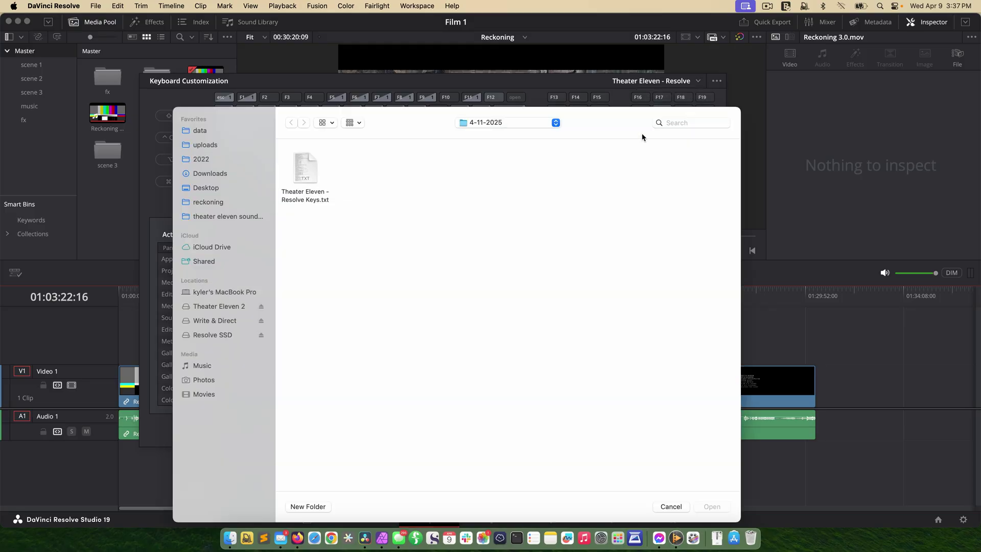
{"action": "left_click", "coordinate": [659, 506]}
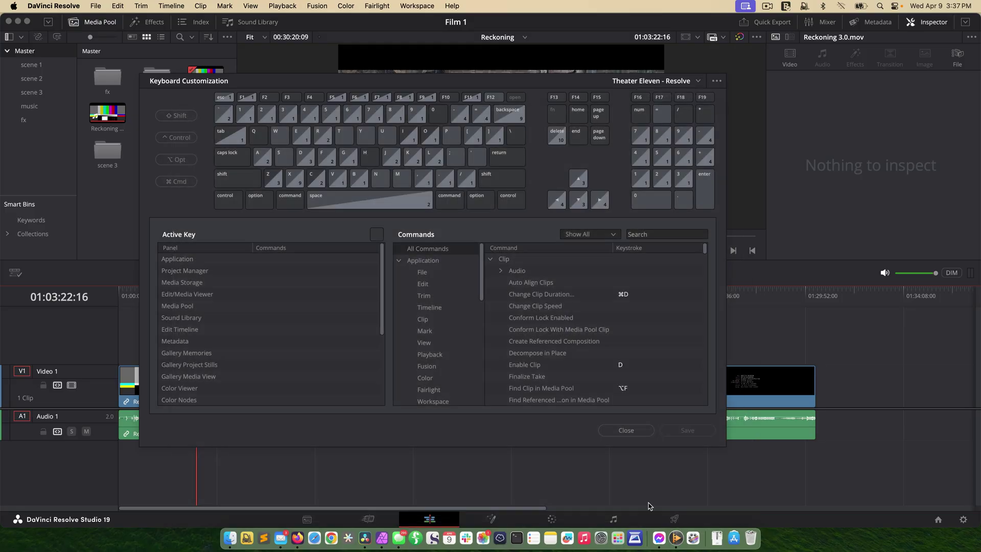
{"action": "left_click", "coordinate": [618, 429]}
{"action": "key", "text": "shift+9"}
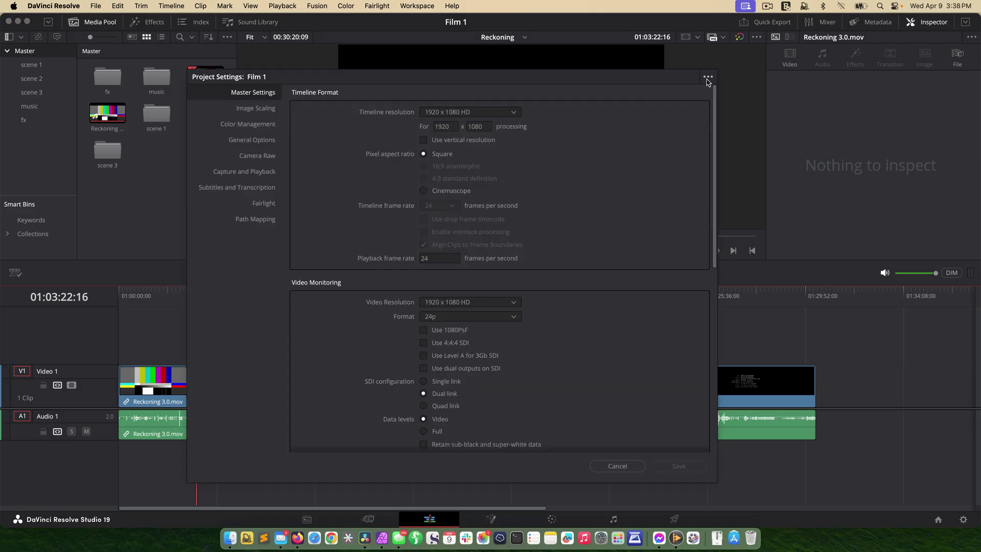
Save Film 1's current project settings as a Film 1 preset.
{"action": "left_click", "coordinate": [707, 78]}
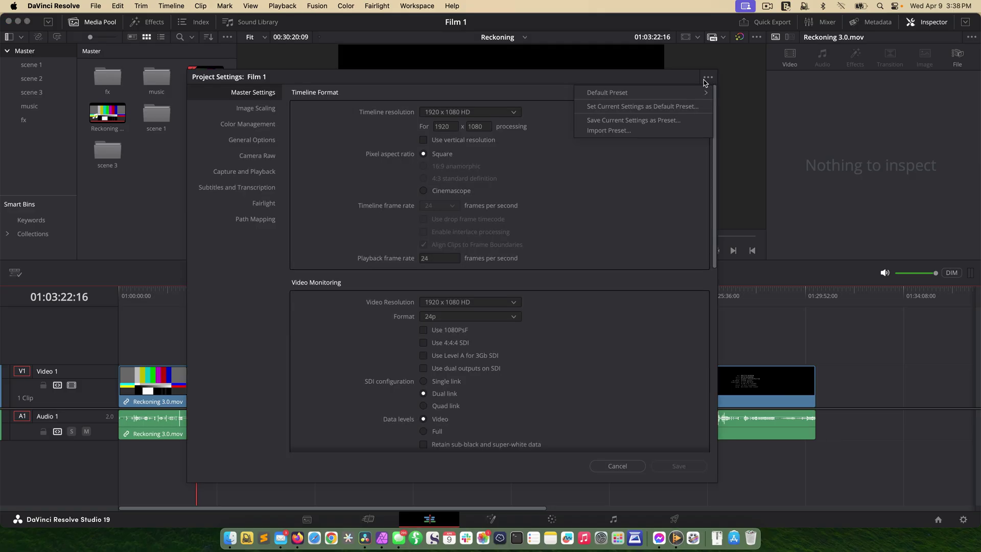
{"action": "mouse_move", "coordinate": [651, 96]}
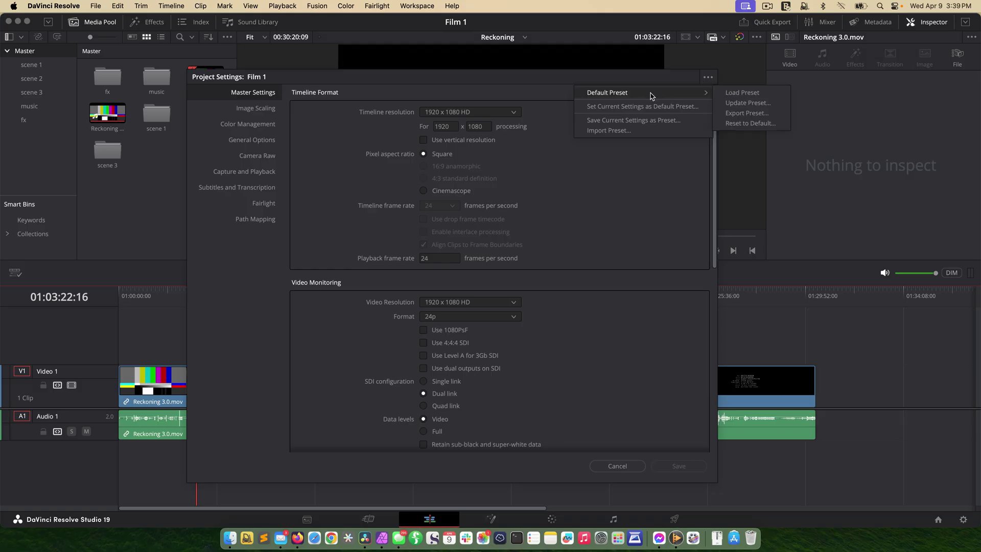
{"action": "left_click", "coordinate": [647, 122]}
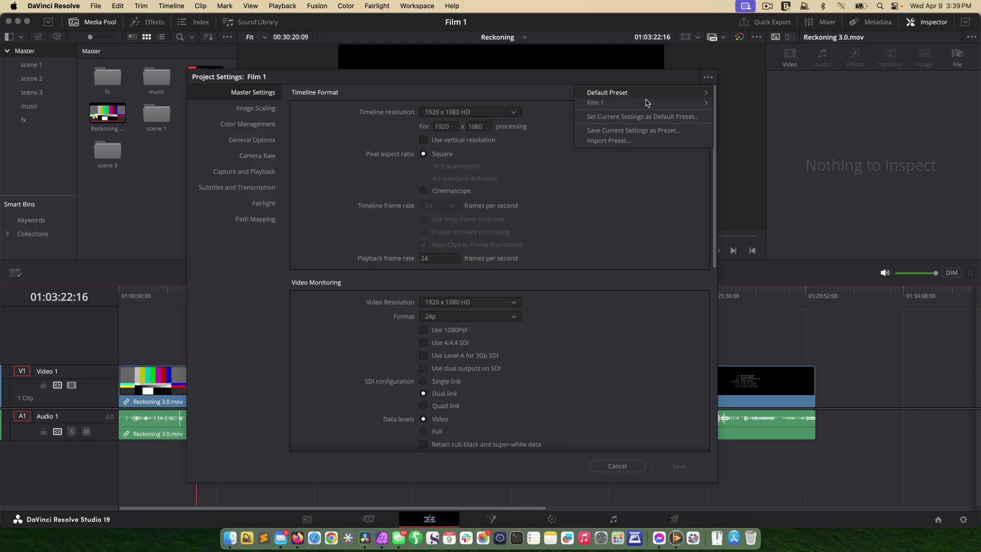
Export the Film 1 preset as Film 1 Settings into the resolve backups folder.
{"action": "mouse_move", "coordinate": [649, 108]}
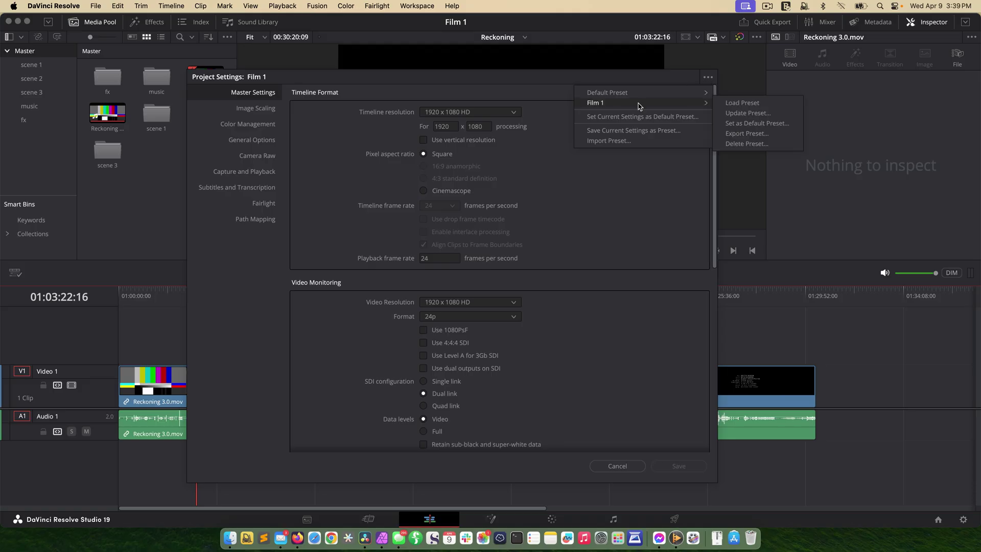
{"action": "left_click", "coordinate": [736, 134]}
{"action": "left_click", "coordinate": [357, 205]}
{"action": "double_click", "coordinate": [357, 205]}
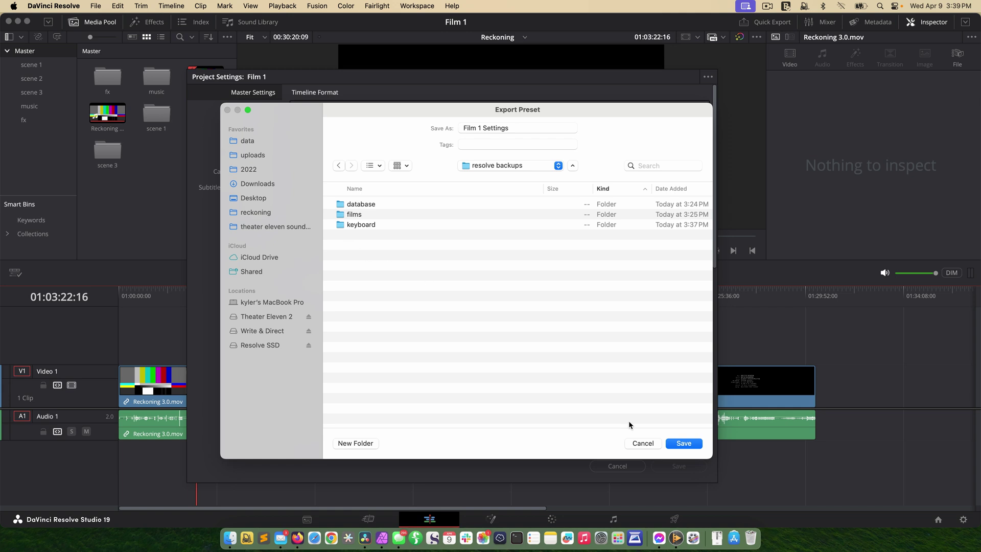
{"action": "left_click", "coordinate": [684, 443]}
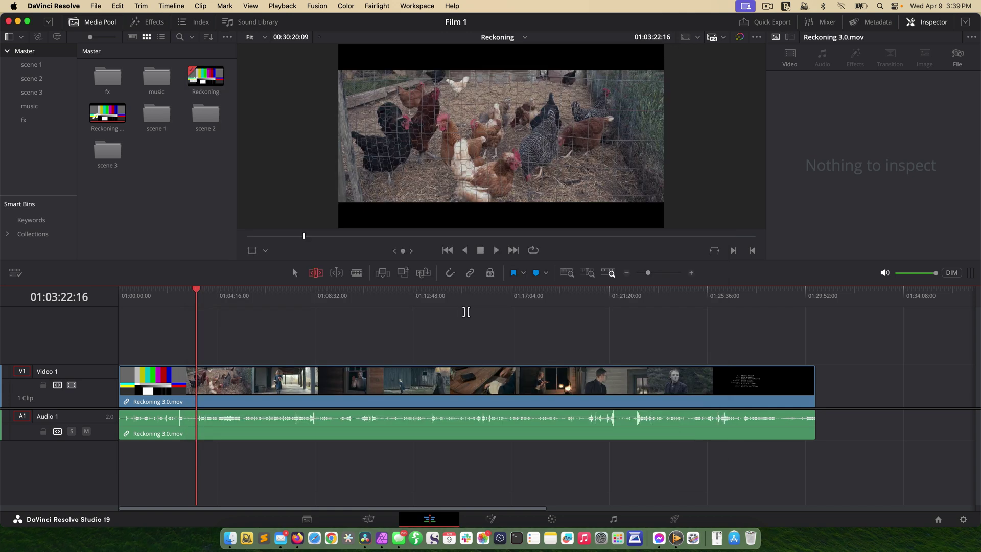
Export the Theater Eleven preset from the User preferences.
{"action": "left_click", "coordinate": [53, 6]}
{"action": "left_click", "coordinate": [41, 35]}
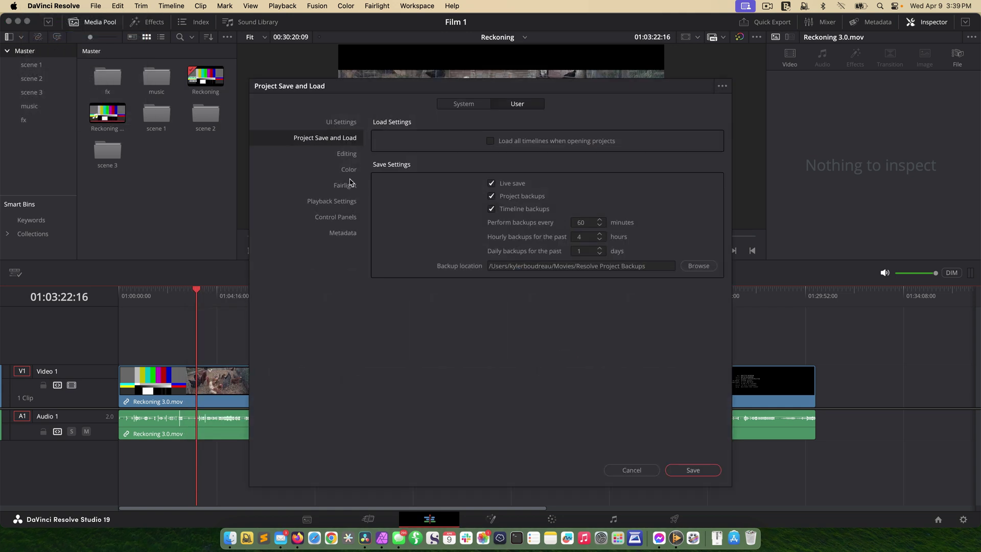
{"action": "left_click", "coordinate": [722, 86]}
{"action": "mouse_move", "coordinate": [684, 102]}
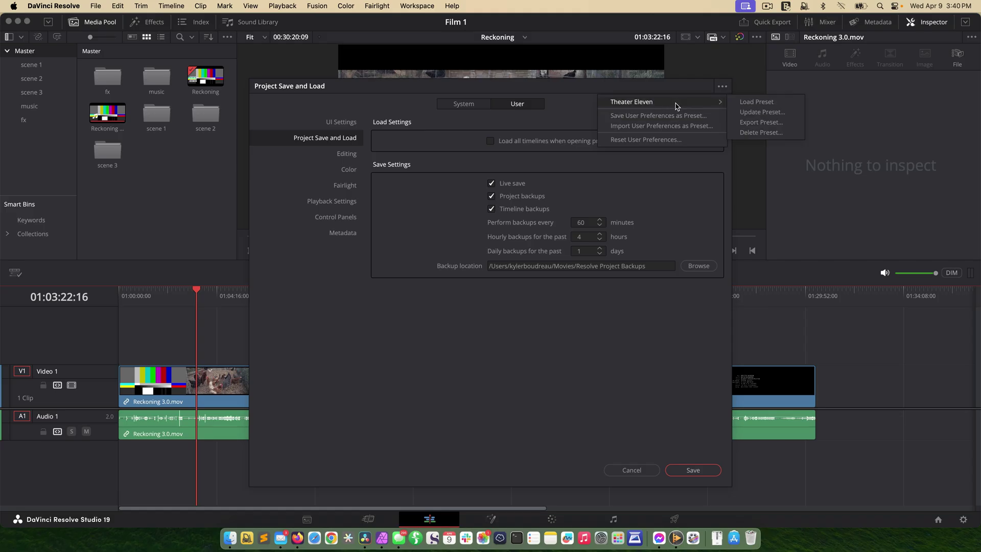
{"action": "left_click", "coordinate": [744, 123]}
{"action": "left_click", "coordinate": [705, 452]}
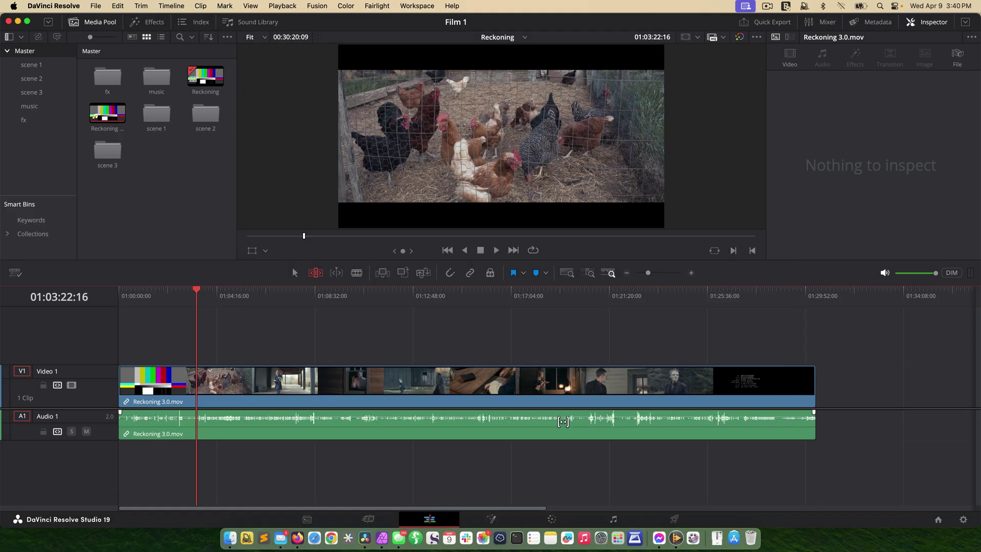